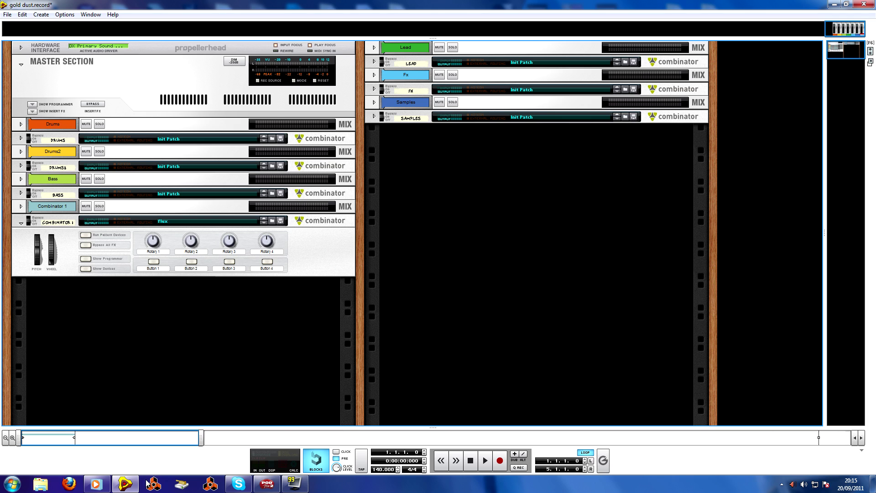
# Switch to Windows Media Player, listen to a short passage of This is Dubstep Vol. 3, and return to the gold dust song.
pyautogui.click(96, 483)
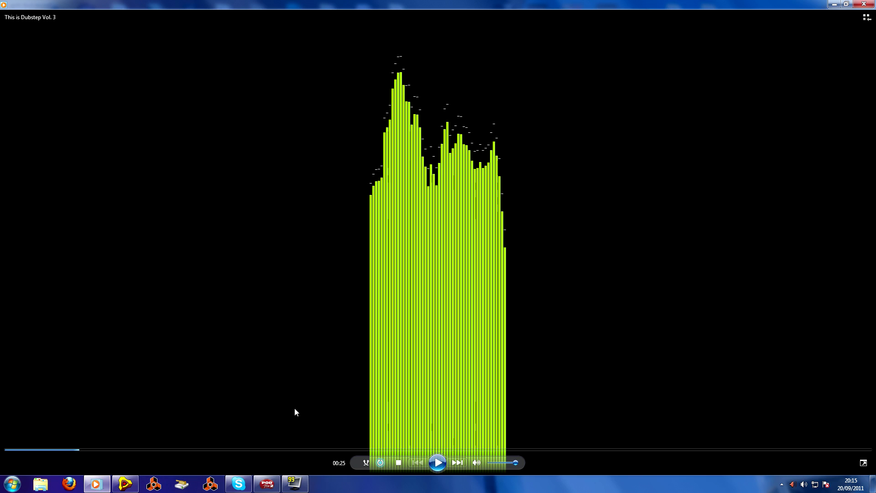
pyautogui.click(438, 456)
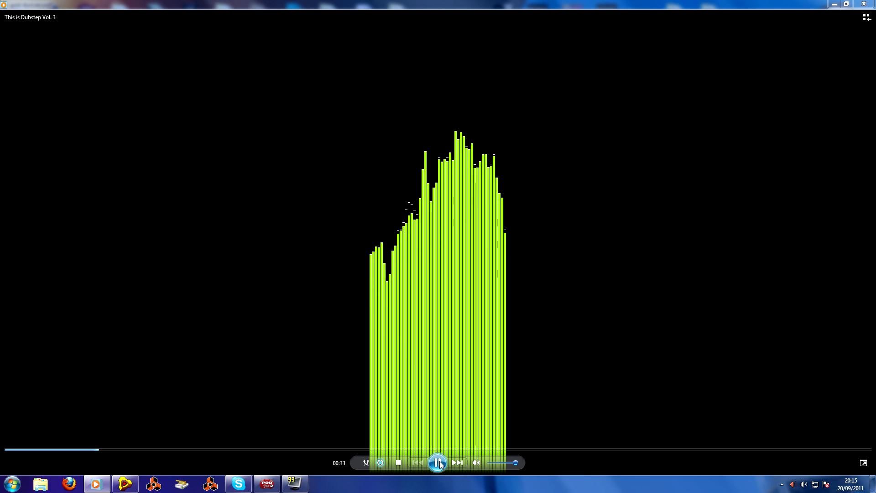
pyautogui.click(438, 463)
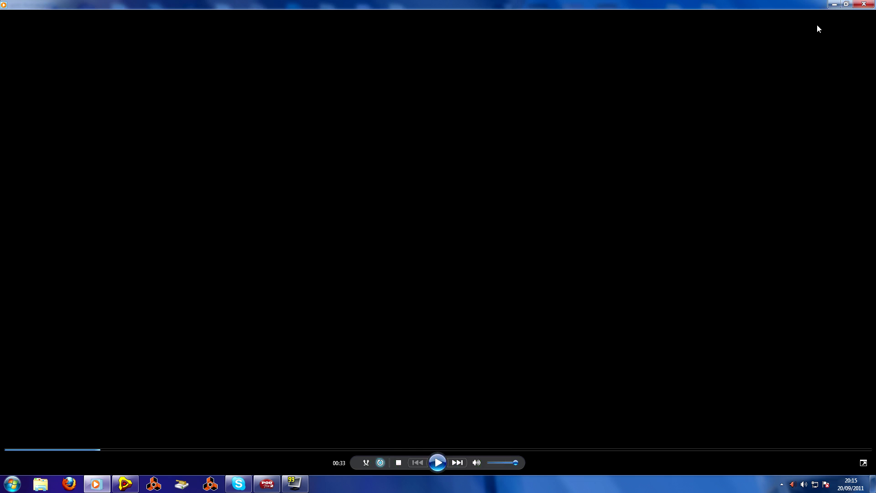
pyautogui.hotkey('alt', 'Tab')
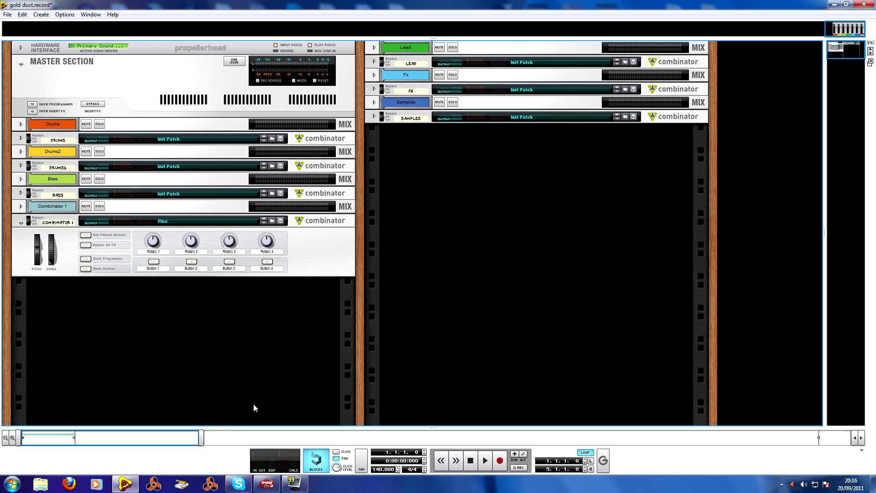
# Play the four-bar Combinator 1 clip in the sequencer and return the song position to bar 1.
pyautogui.press('F7')
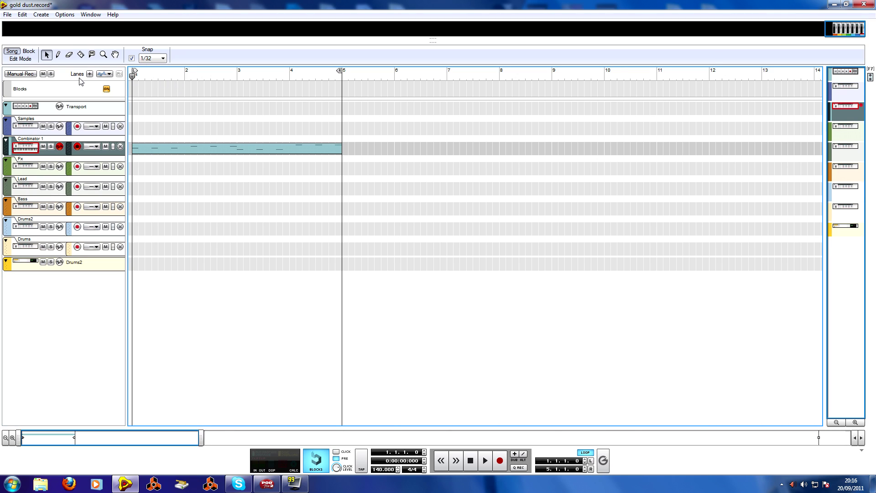
pyautogui.press('space')
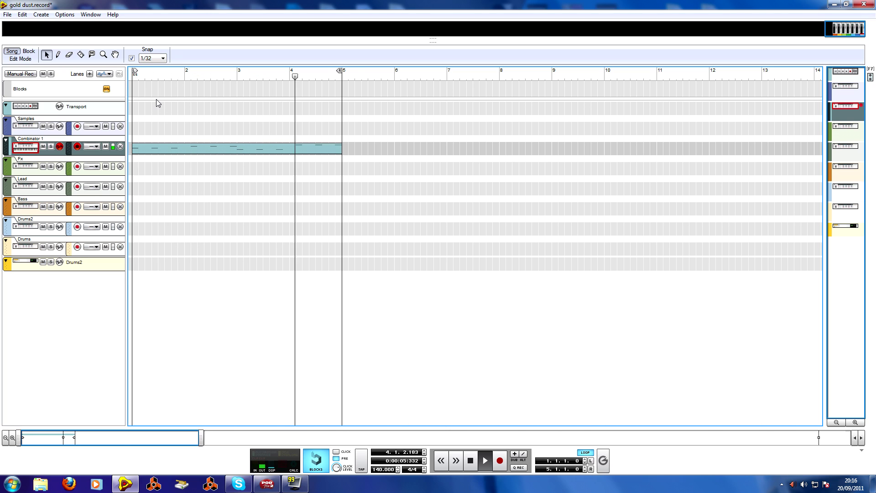
pyautogui.press('space')
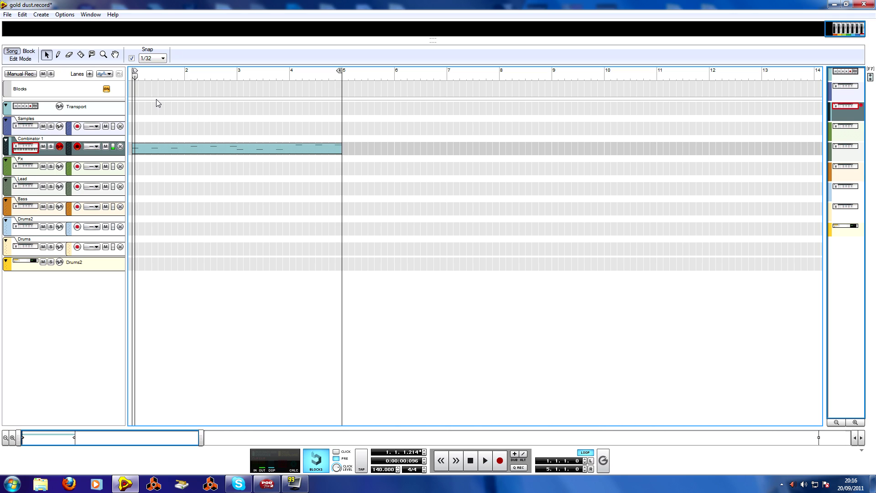
pyautogui.moveTo(147, 76); pyautogui.dragTo(132, 77)
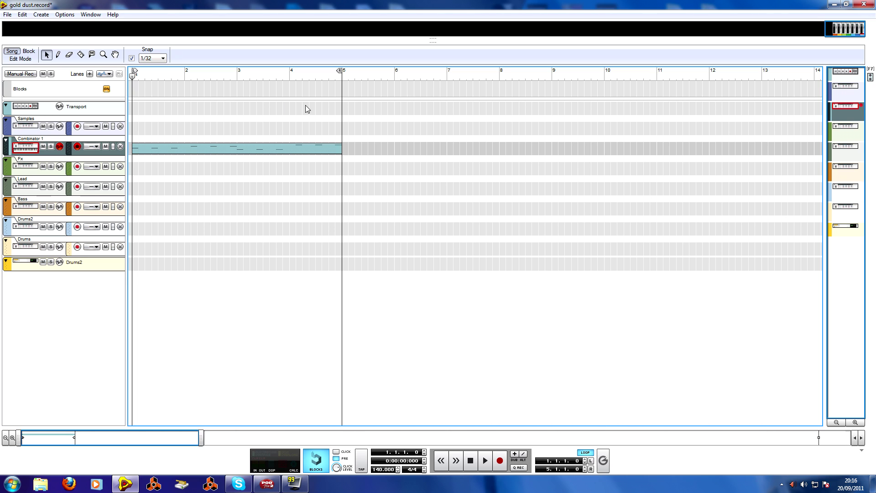
# Return to the rack and create a new empty Combinator.
pyautogui.press('F6')
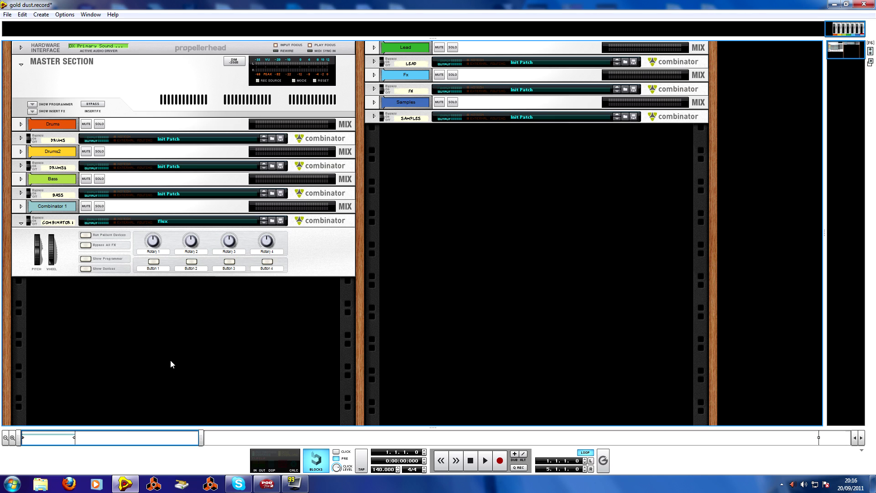
pyautogui.click(41, 14)
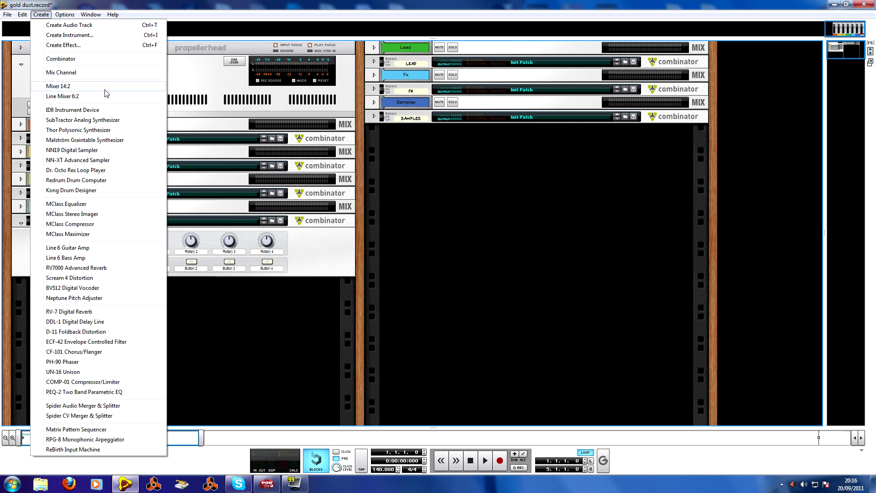
pyautogui.press('Escape')
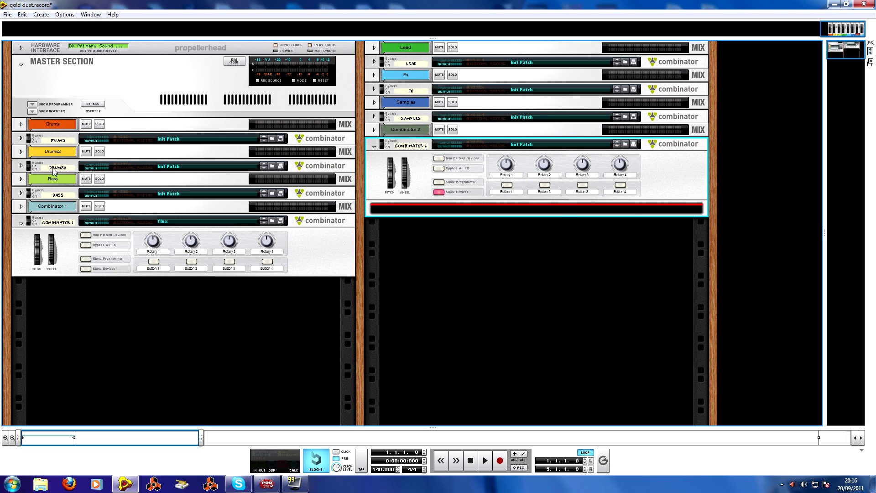
# Unfold the Drums Combinator, examine the devices it contains, and fold it away again.
pyautogui.click(21, 138)
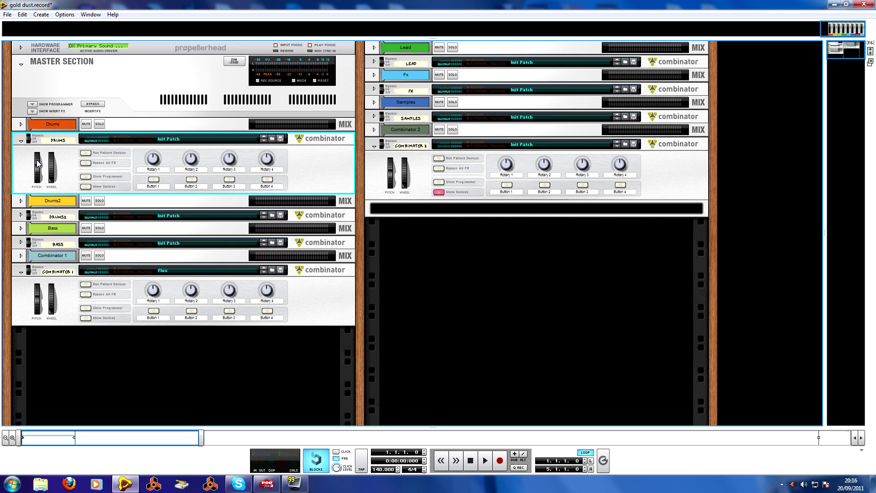
pyautogui.click(85, 187)
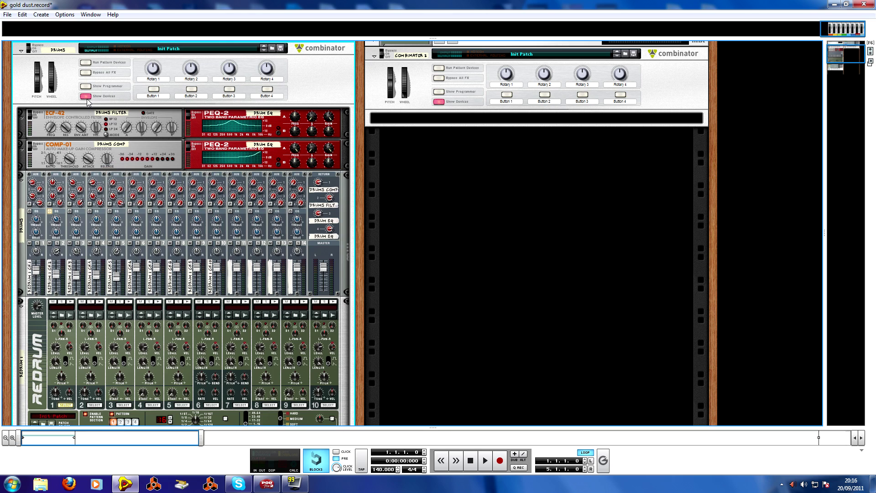
pyautogui.click(86, 96)
pyautogui.click(21, 138)
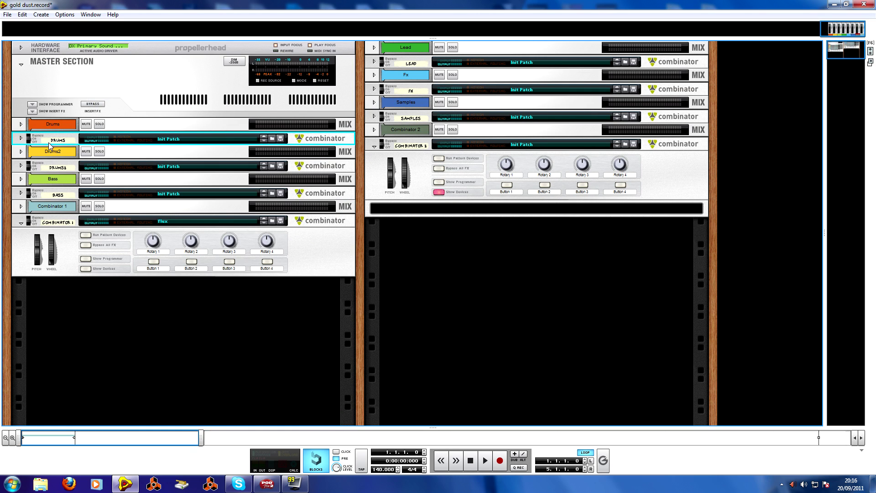
# Move the new Combinator directly below Combinator 1 and add a Line Mixer 6:2 inside it.
pyautogui.click(425, 149)
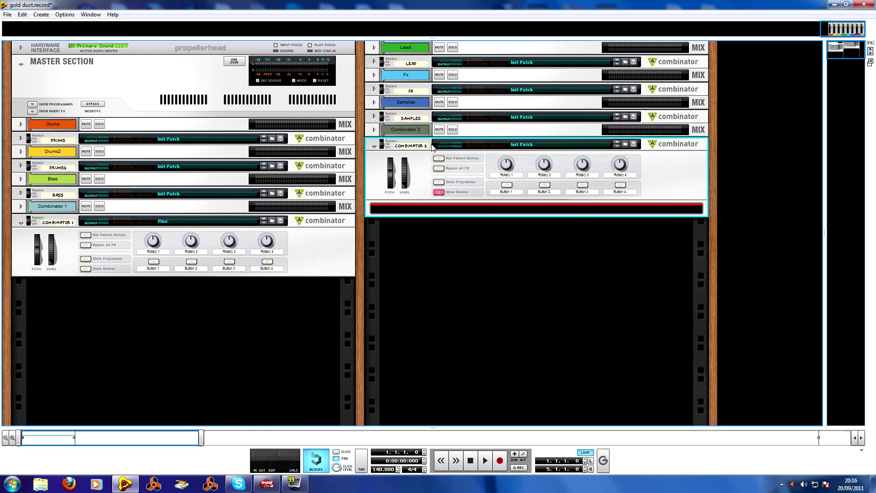
pyautogui.moveTo(433, 148); pyautogui.dragTo(127, 293)
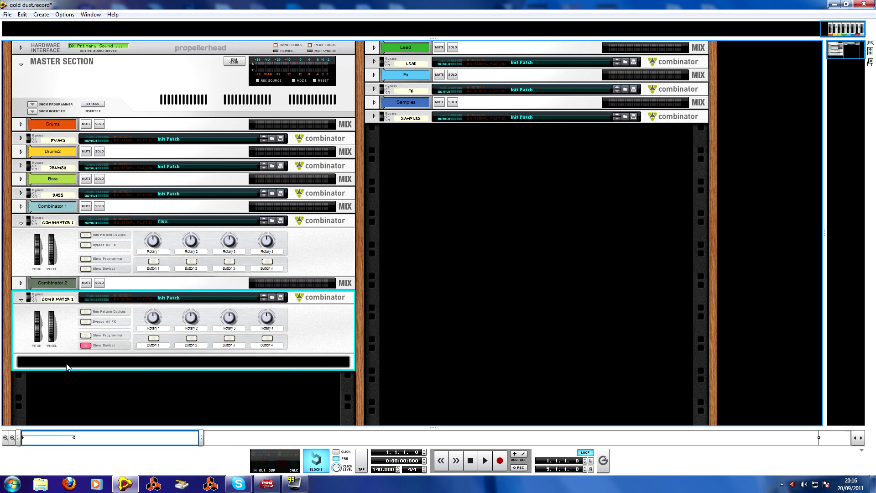
pyautogui.click(41, 15)
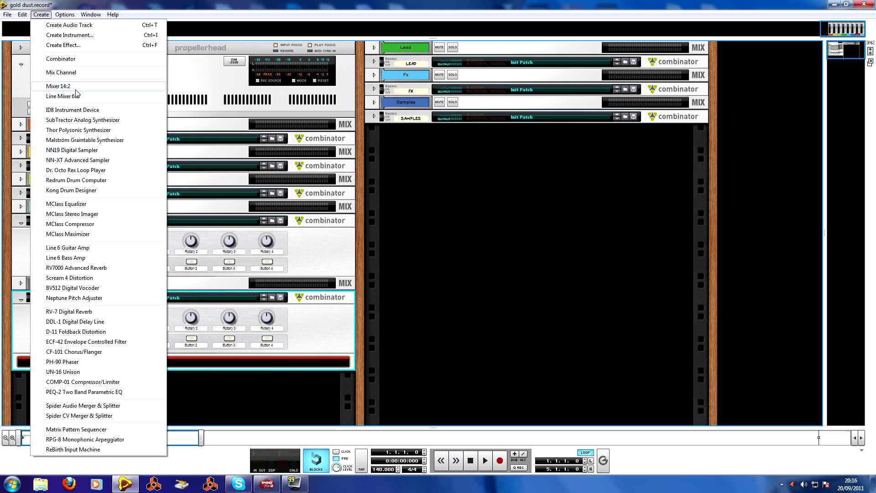
pyautogui.click(76, 96)
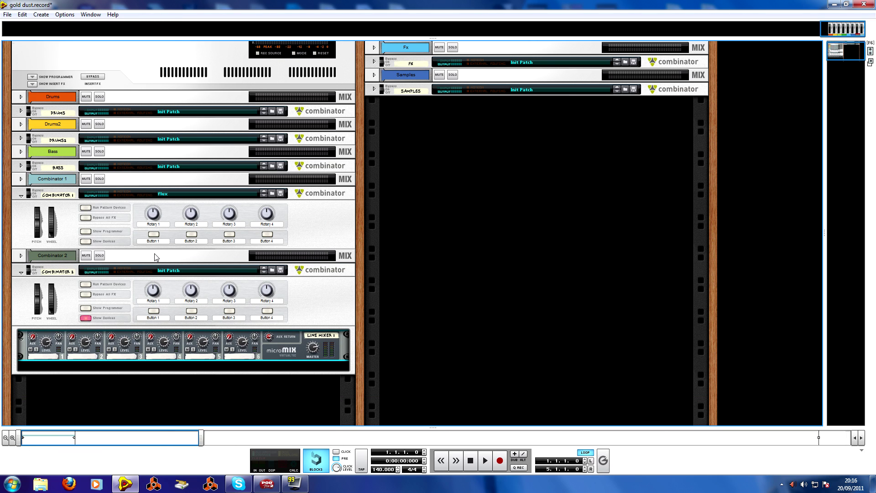
pyautogui.scroll(-2, 154, 257)
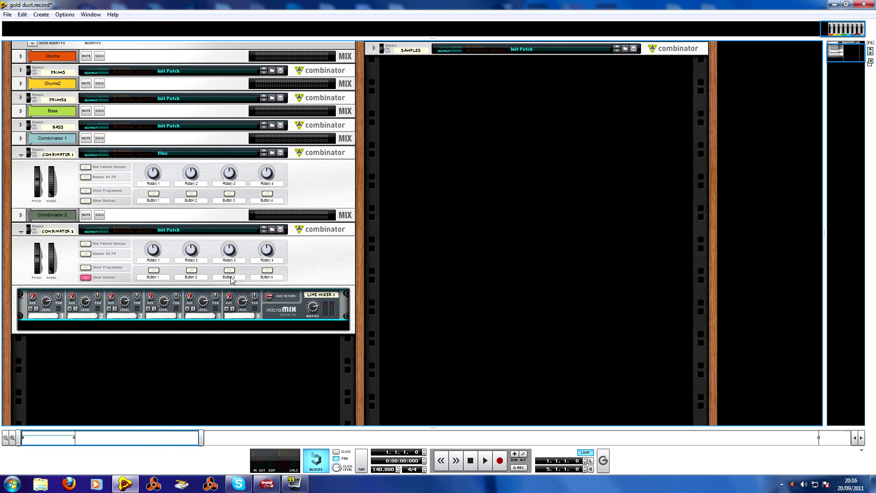
# Add a Malström Graintable Synthesizer inside the new Combinator and initialize its patch.
pyautogui.click(41, 14)
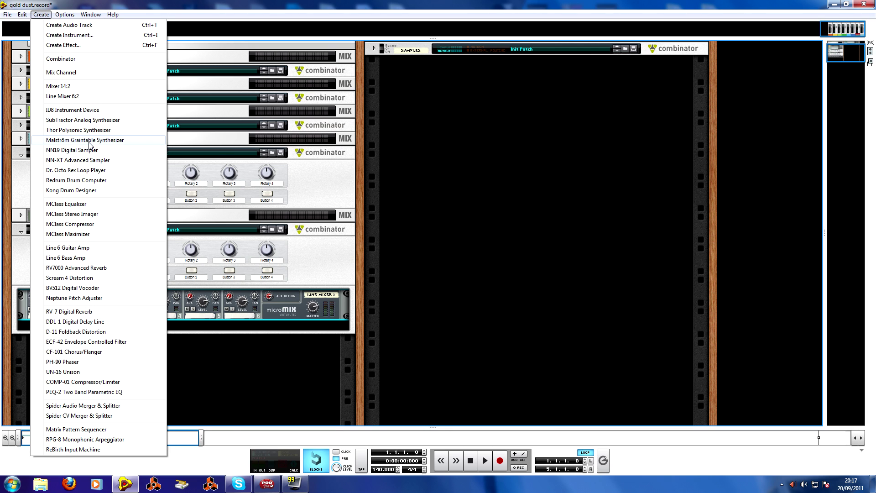
pyautogui.press('Escape')
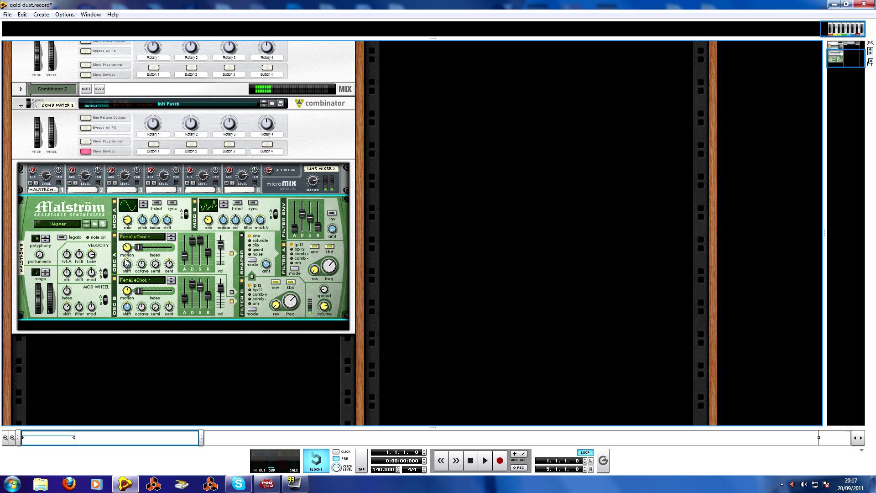
pyautogui.rightClick(98, 240)
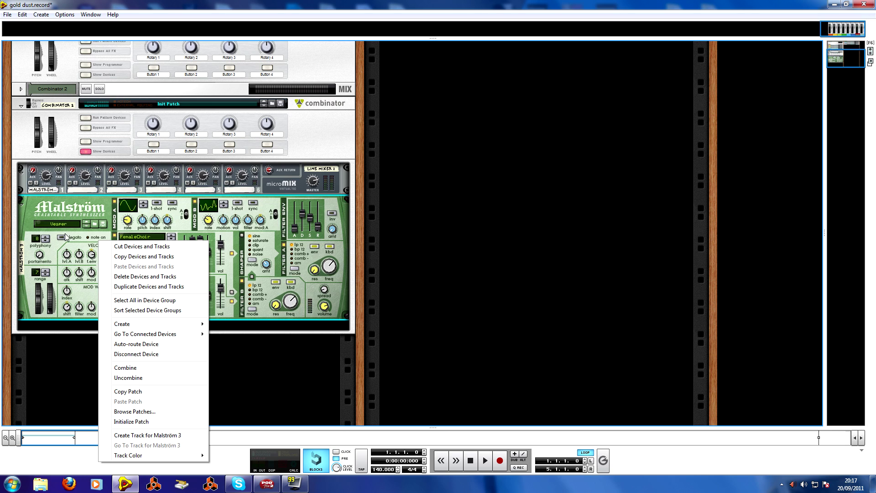
pyautogui.click(97, 238)
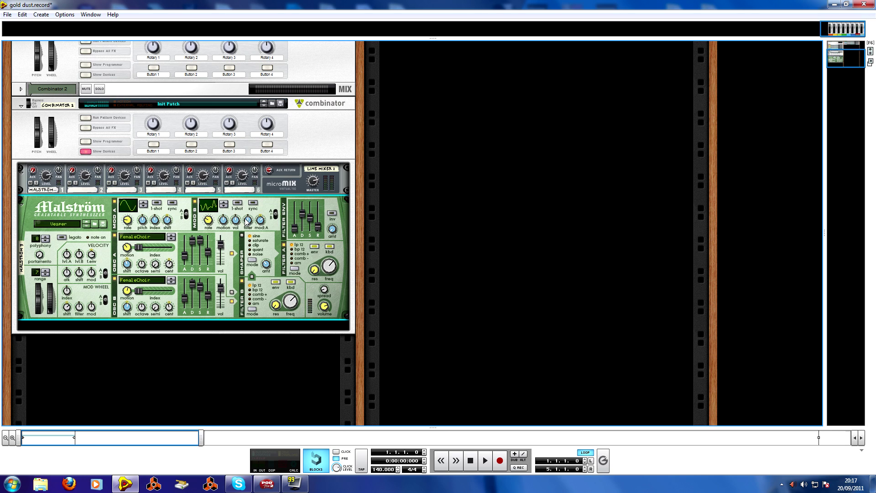
pyautogui.rightClick(96, 245)
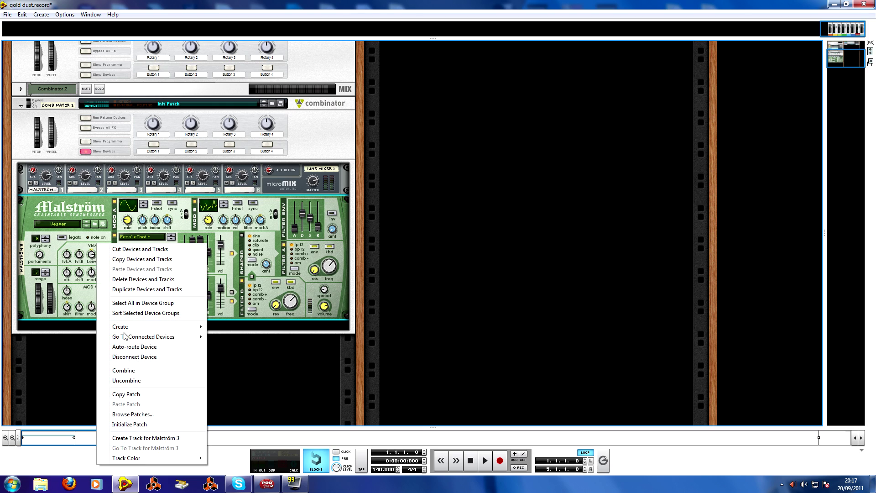
pyautogui.click(139, 424)
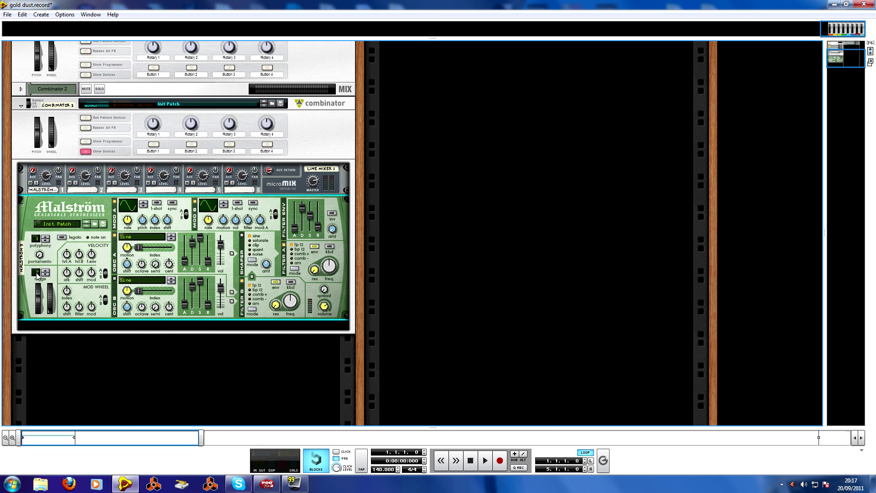
# Set the Malström's pitch bend range to 12 and choose the Wind: BrokenBrass graintable for oscillator A.
pyautogui.moveTo(38, 279); pyautogui.dragTo(38, 331)
pyautogui.click(152, 240)
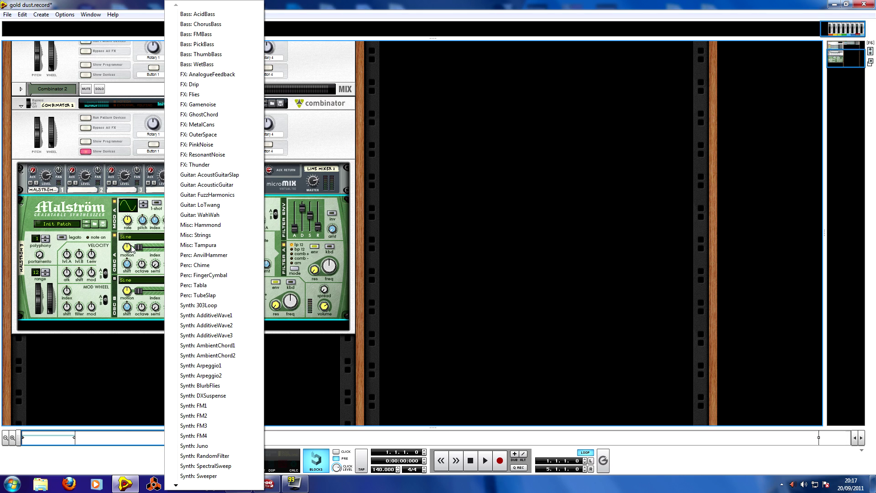
pyautogui.moveTo(210, 484)
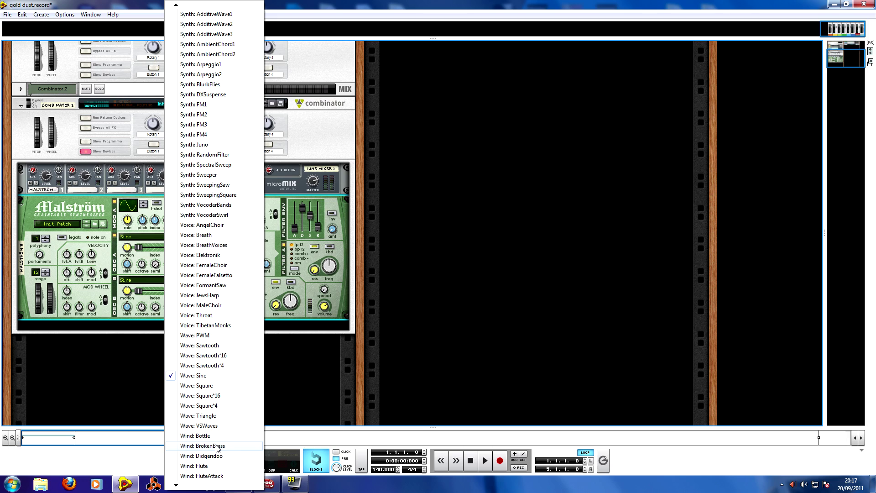
pyautogui.click(218, 448)
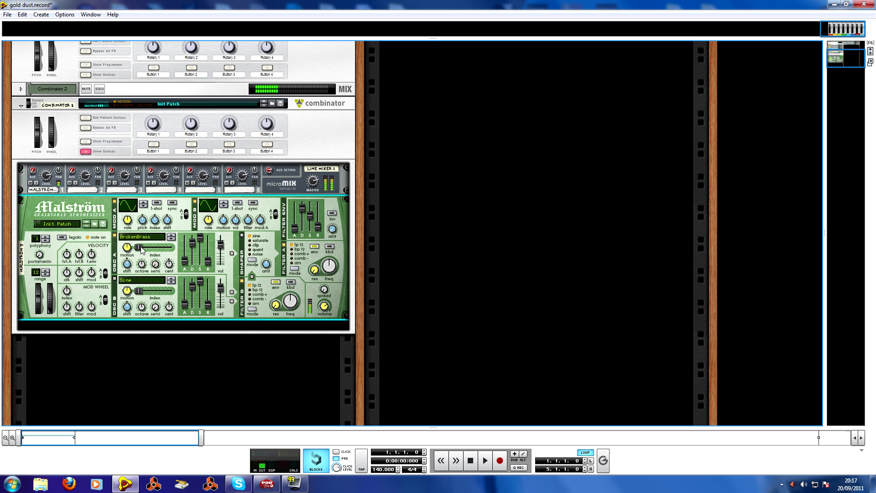
# Raise oscillator A's index gradually until it is close to its maximum.
pyautogui.moveTo(138, 247)
pyautogui.mouseDown()
pyautogui.moveTo(172, 249)
pyautogui.moveTo(147, 249)
pyautogui.mouseUp()
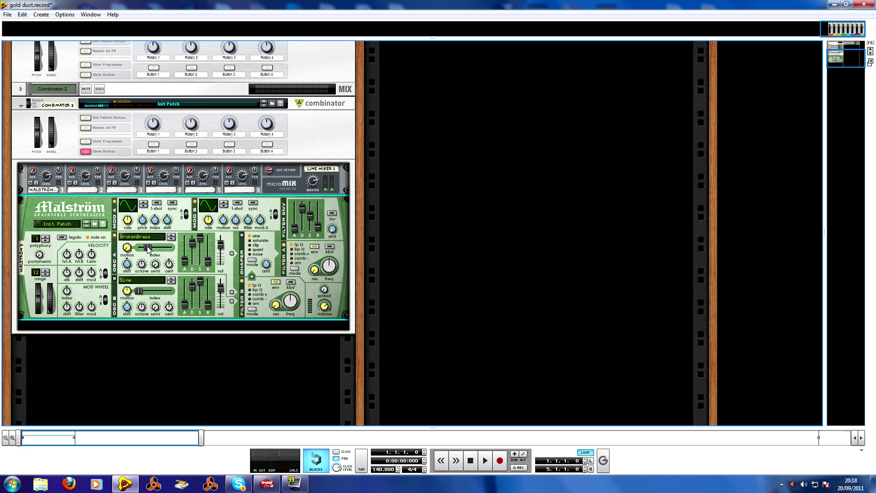
pyautogui.moveTo(148, 249); pyautogui.dragTo(156, 251)
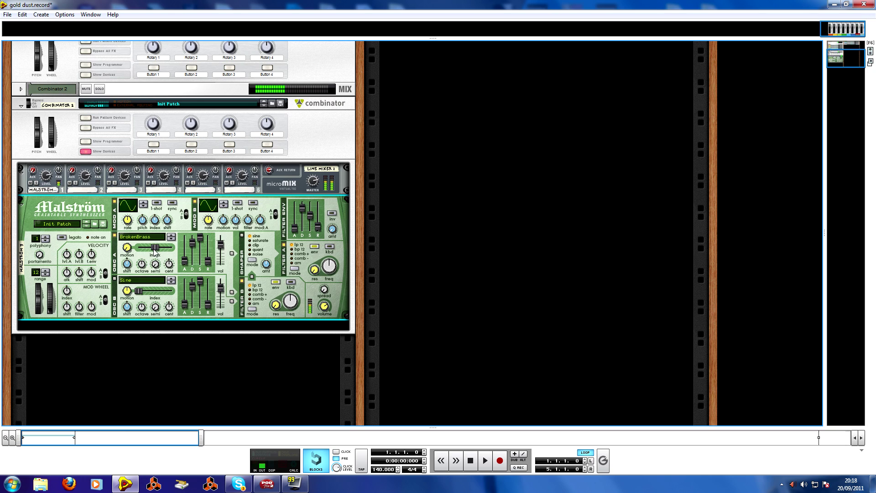
pyautogui.moveTo(155, 248); pyautogui.dragTo(164, 252)
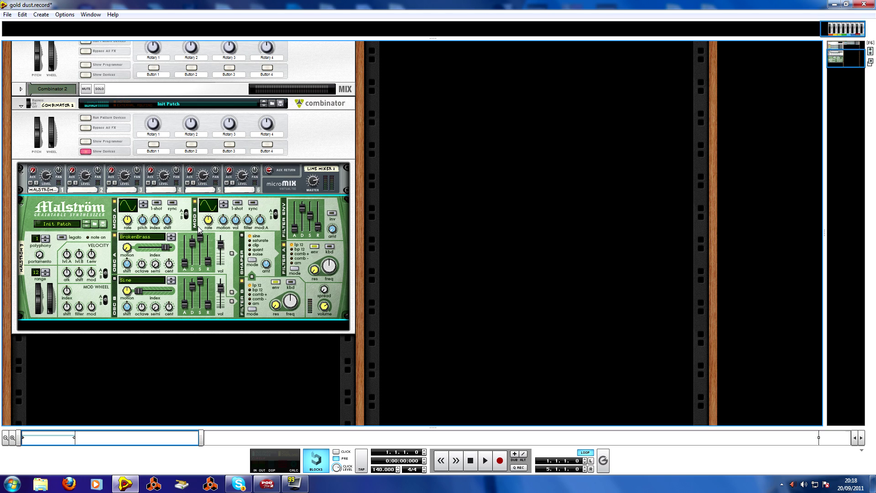
# Raise oscillator A's decay to maximum and fine-tune its release and volume.
pyautogui.moveTo(193, 242); pyautogui.dragTo(195, 214)
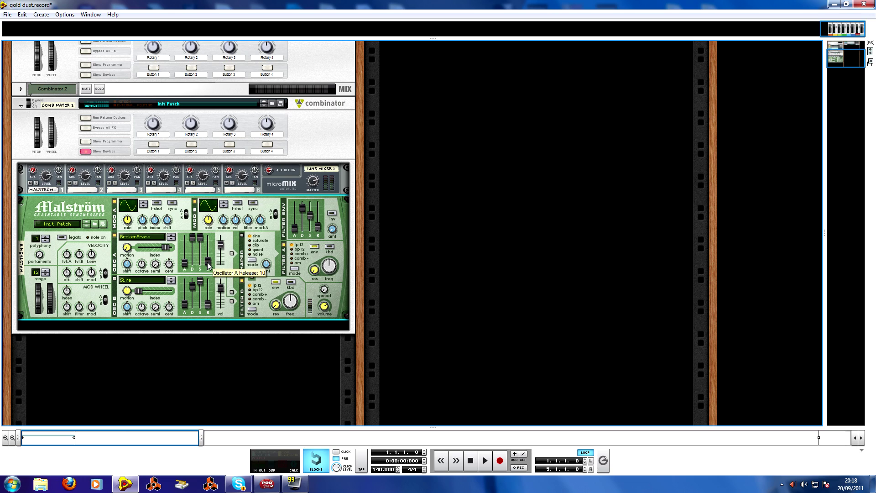
pyautogui.moveTo(207, 262); pyautogui.dragTo(207, 263)
pyautogui.moveTo(223, 248); pyautogui.dragTo(223, 247)
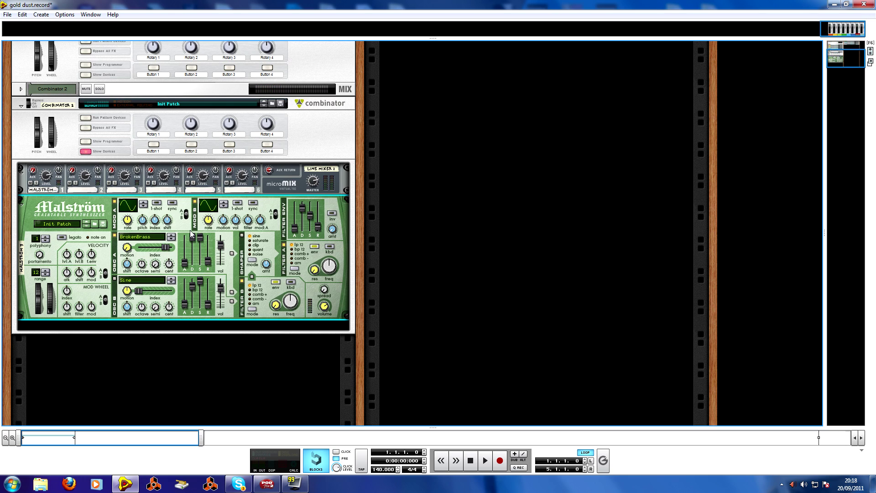
# Switch on oscillator B and adjust oscillator A's octave.
pyautogui.click(115, 281)
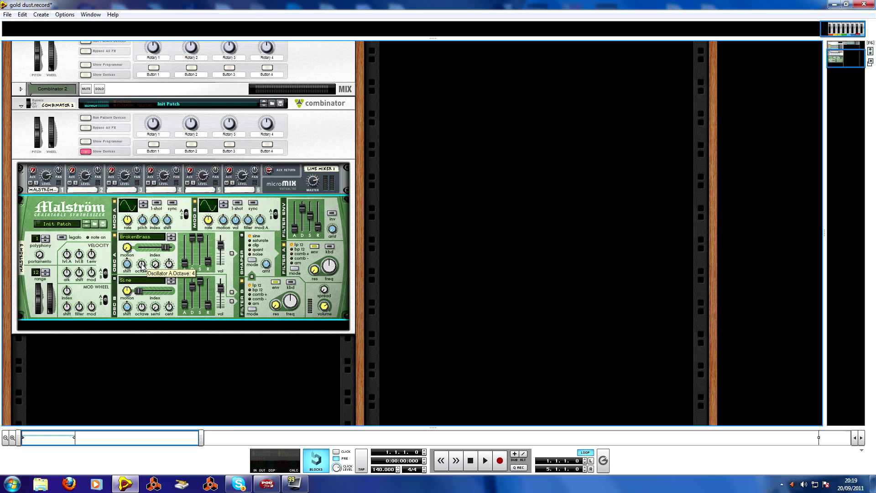
pyautogui.moveTo(142, 267); pyautogui.dragTo(142, 271)
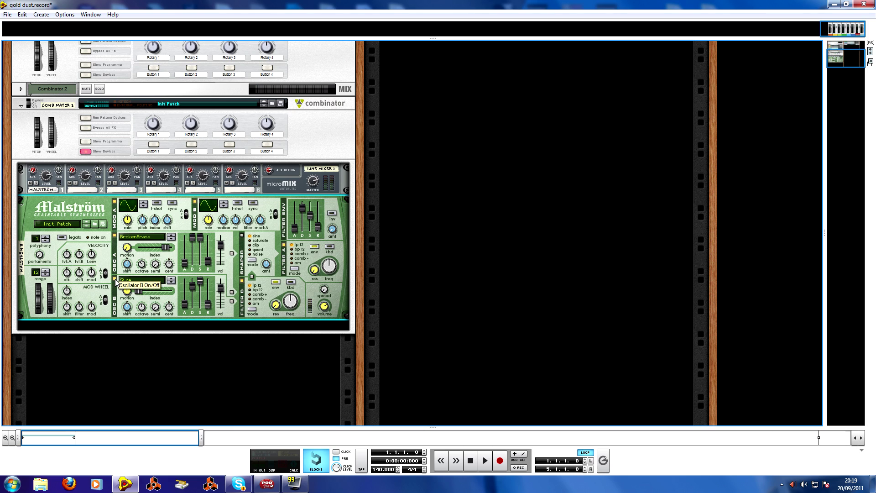
# Choose the Wind: BrokenBrass graintable for oscillator B and raise its index close to maximum.
pyautogui.click(134, 280)
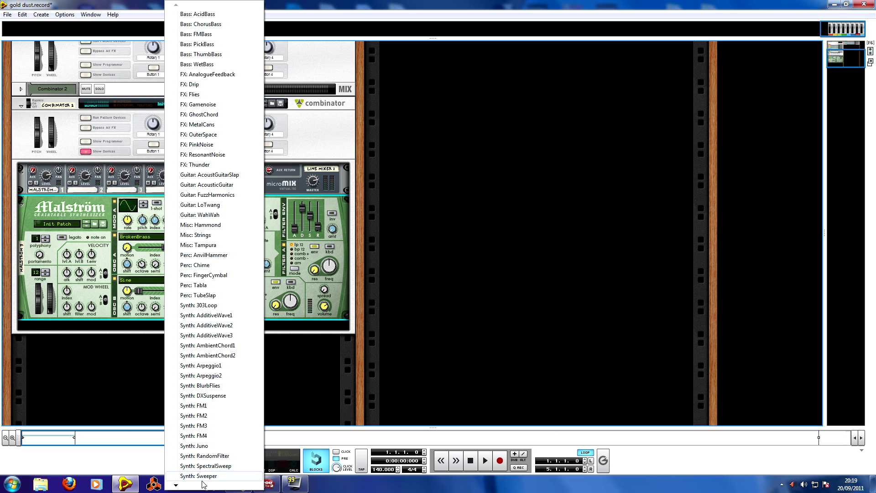
pyautogui.moveTo(201, 488)
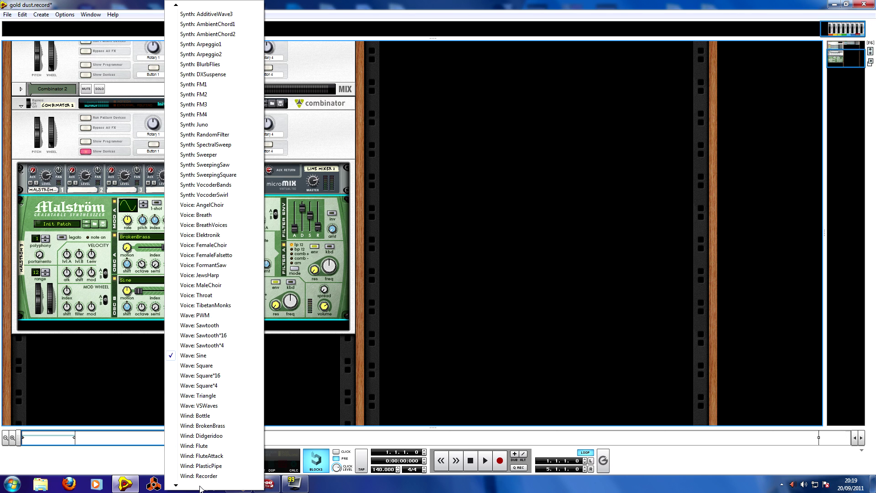
pyautogui.click(213, 395)
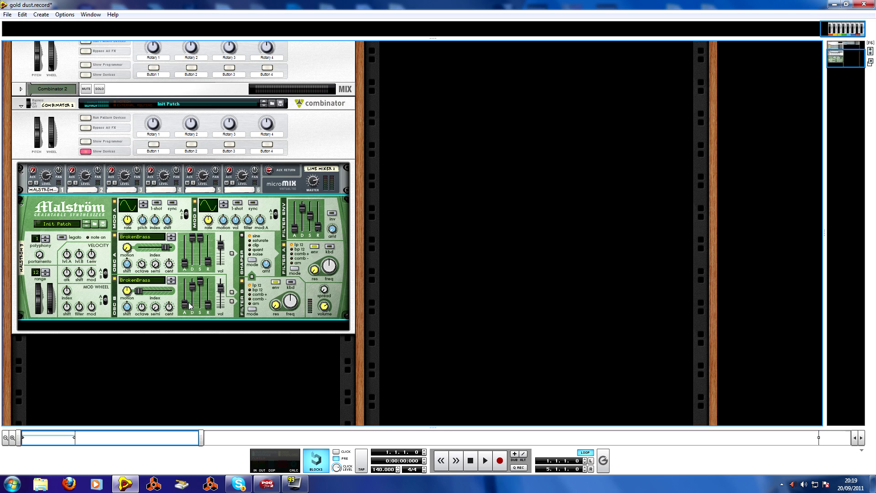
pyautogui.moveTo(139, 291); pyautogui.dragTo(167, 294)
# Raise oscillator B's decay to maximum, lower its sustain, and fine-tune its release and volume.
pyautogui.moveTo(193, 289)
pyautogui.mouseDown()
pyautogui.moveTo(202, 282)
pyautogui.moveTo(204, 294)
pyautogui.mouseUp()
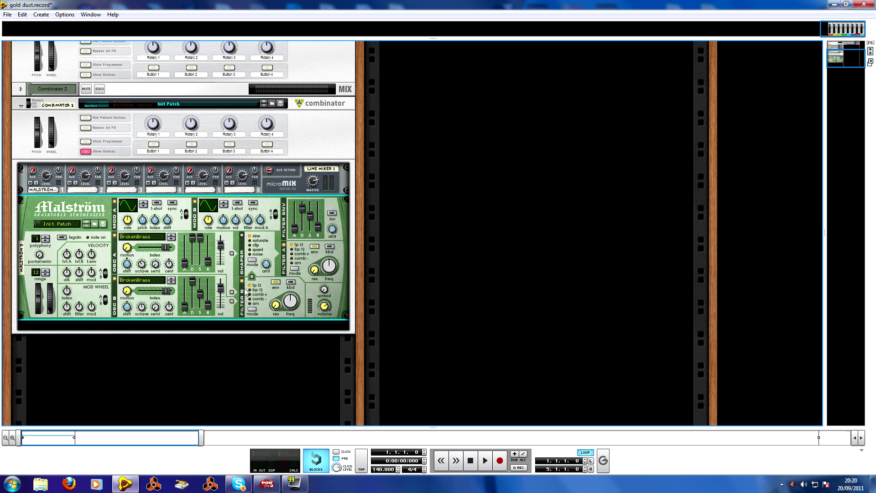
pyautogui.moveTo(208, 308); pyautogui.dragTo(210, 303)
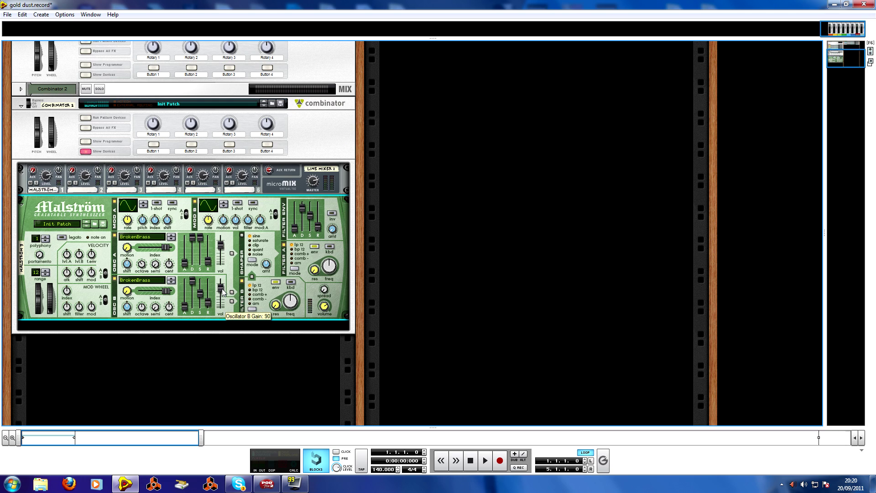
pyautogui.moveTo(222, 289); pyautogui.dragTo(224, 302)
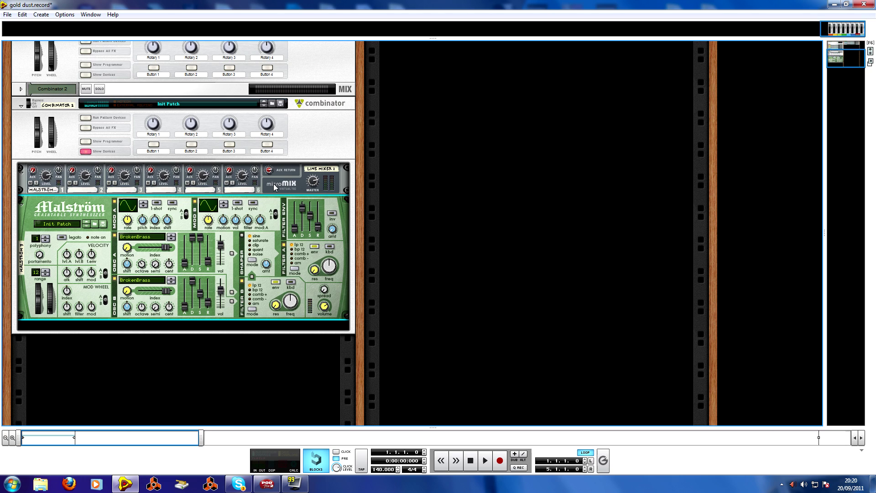
# Route oscillator A to the shaper and oscillator B to filter B, with the shaper in clip mode and its amount adjusted.
pyautogui.click(232, 254)
pyautogui.click(232, 292)
pyautogui.moveTo(266, 269); pyautogui.dragTo(267, 272)
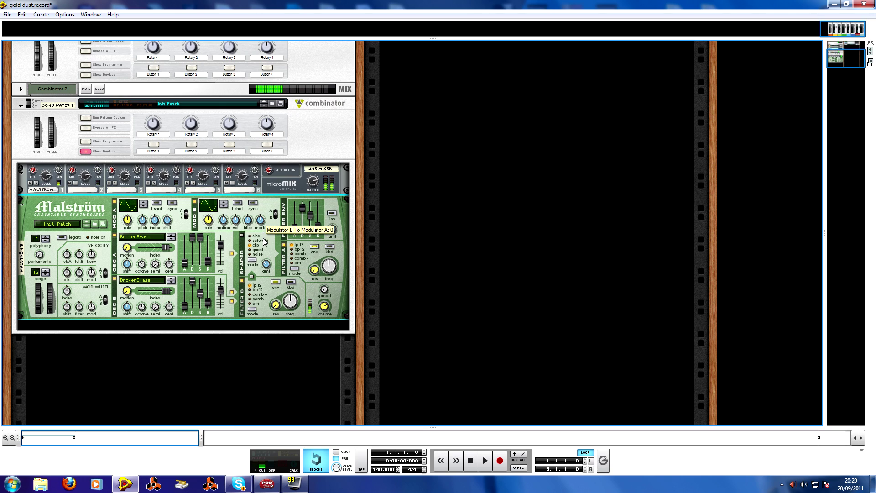
# Switch filter B to AM mode and adjust its resonance and frequency.
pyautogui.click(243, 236)
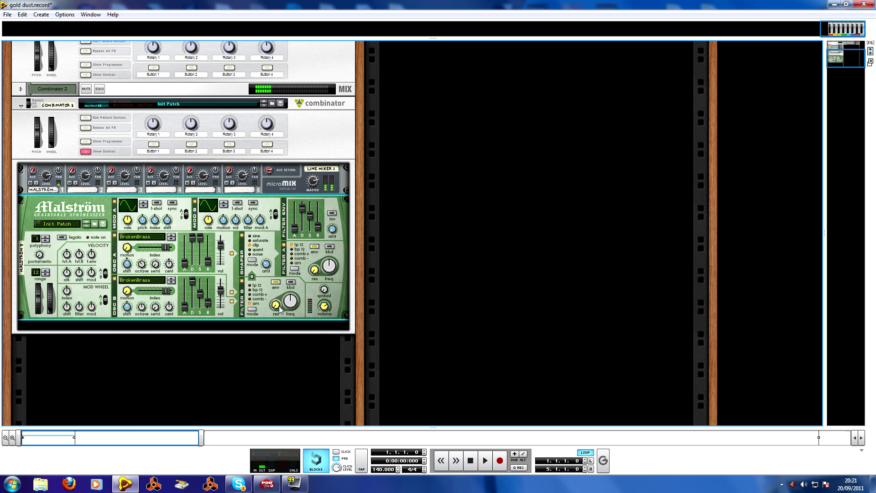
pyautogui.scroll(7, 276, 305)
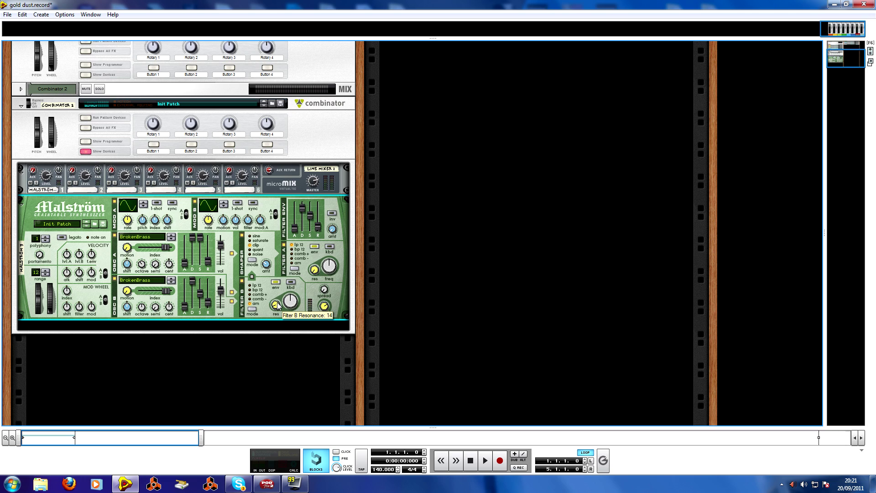
pyautogui.scroll(5, 276, 306)
pyautogui.scroll(2, 277, 308)
pyautogui.scroll(1, 277, 305)
pyautogui.scroll(2, 277, 304)
pyautogui.scroll(1, 277, 306)
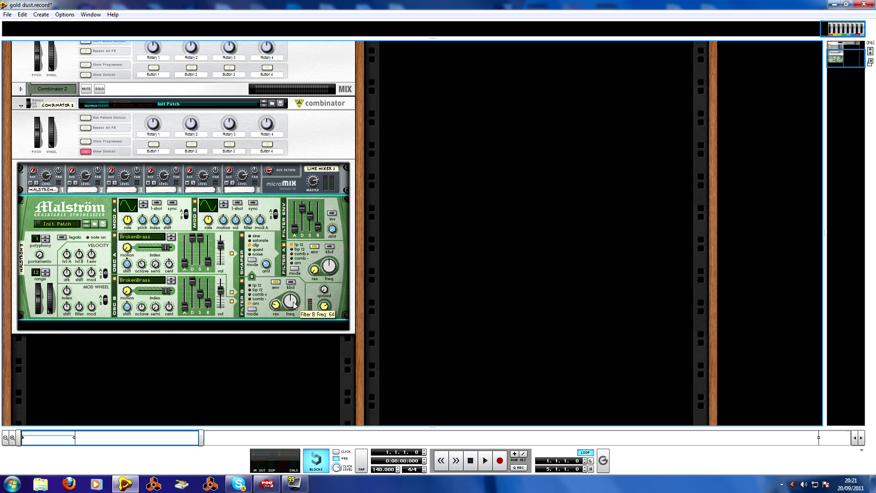
pyautogui.moveTo(293, 302); pyautogui.dragTo(294, 302)
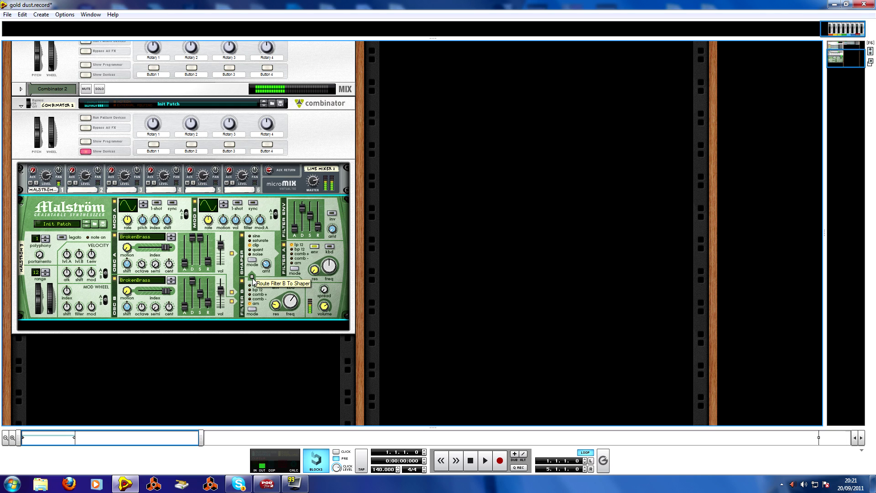
# Check the Malström settings among the devices inside the flux Combinator and hide the devices again.
pyautogui.scroll(3, 266, 245)
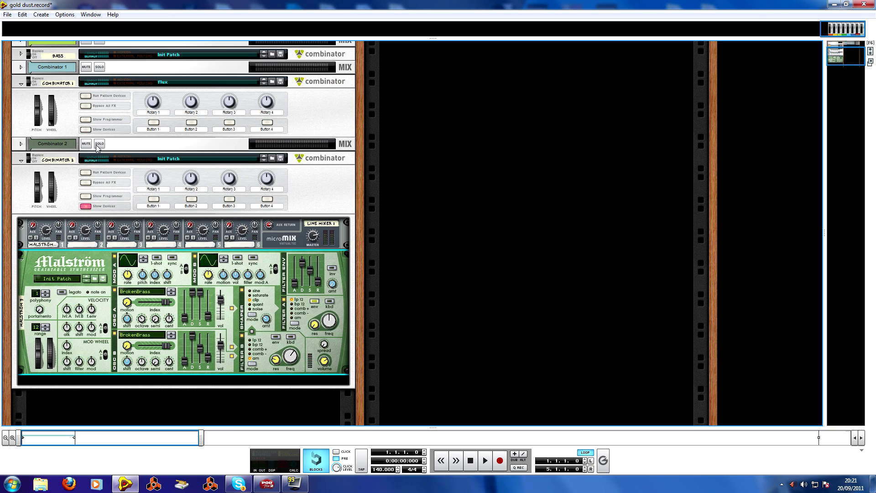
pyautogui.click(85, 129)
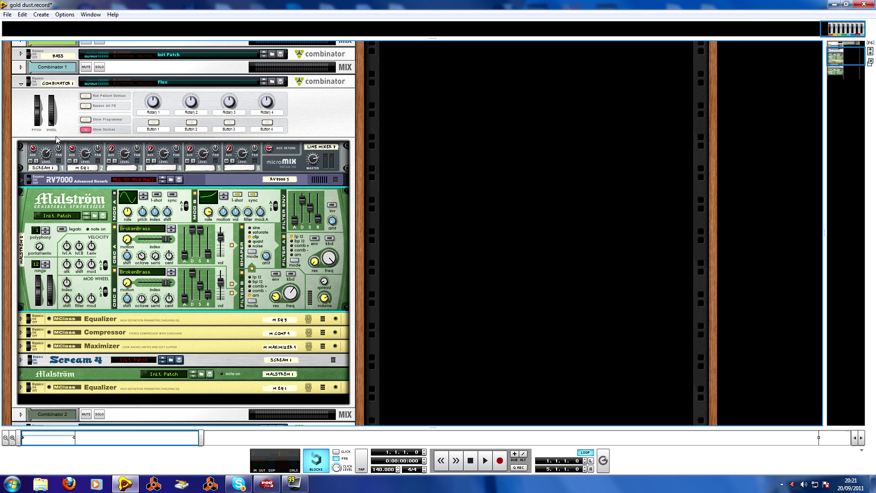
pyautogui.click(97, 130)
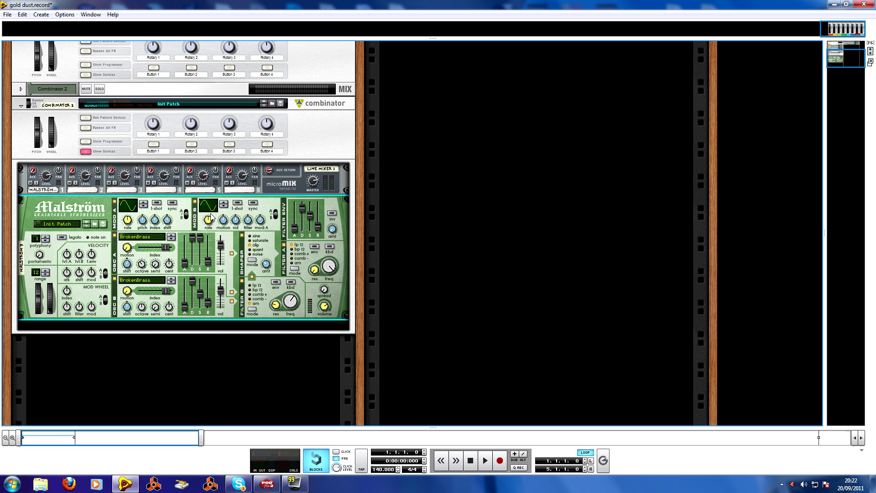
# Play a short stretch of the song to hear the flux Combinator's reference sound.
pyautogui.scroll(3, 164, 114)
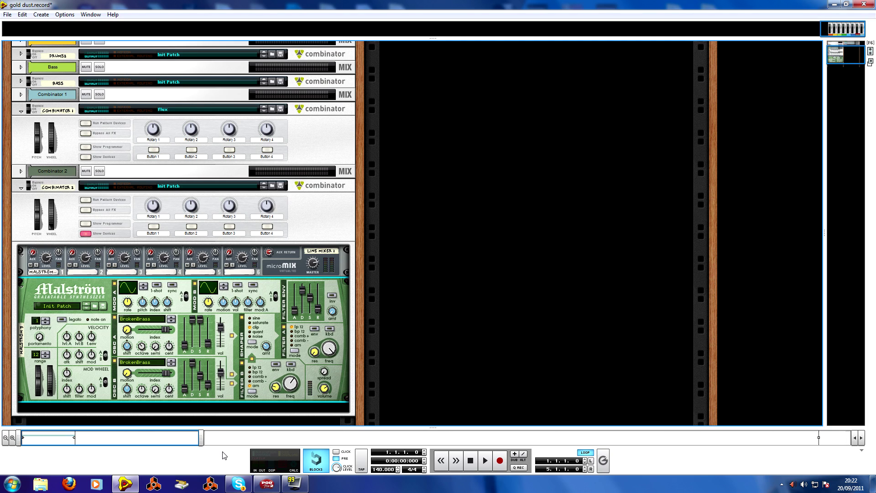
pyautogui.press('space')
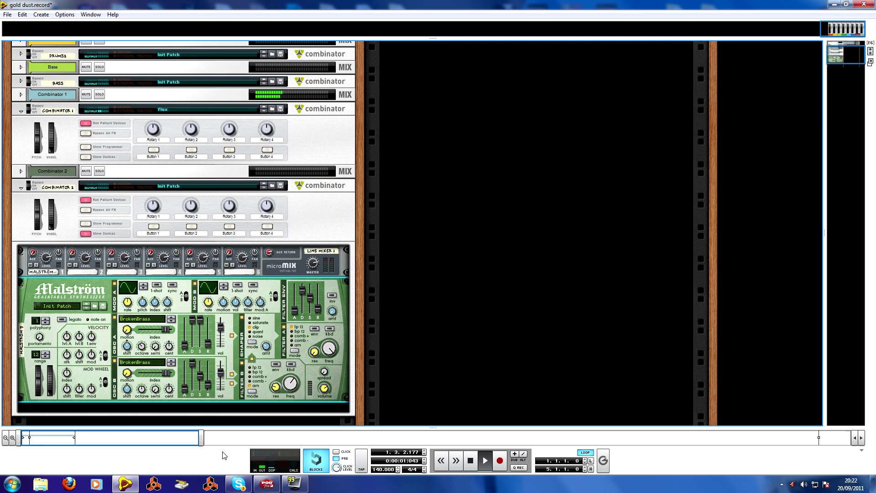
pyautogui.press('space')
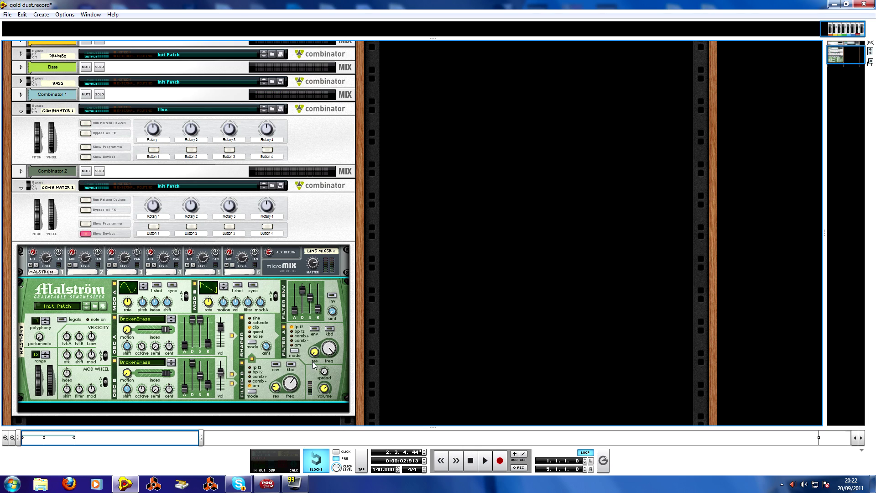
# Step through the waveforms of modulator B on the new Malström.
pyautogui.click(224, 285)
pyautogui.click(224, 285)
pyautogui.click(224, 285)
pyautogui.click(224, 286)
pyautogui.click(224, 285)
pyautogui.click(223, 285)
# Check modulator B's curve in the flux Combinator's Malström and select the same rising curve for modulator B of the new Malström.
pyautogui.click(91, 157)
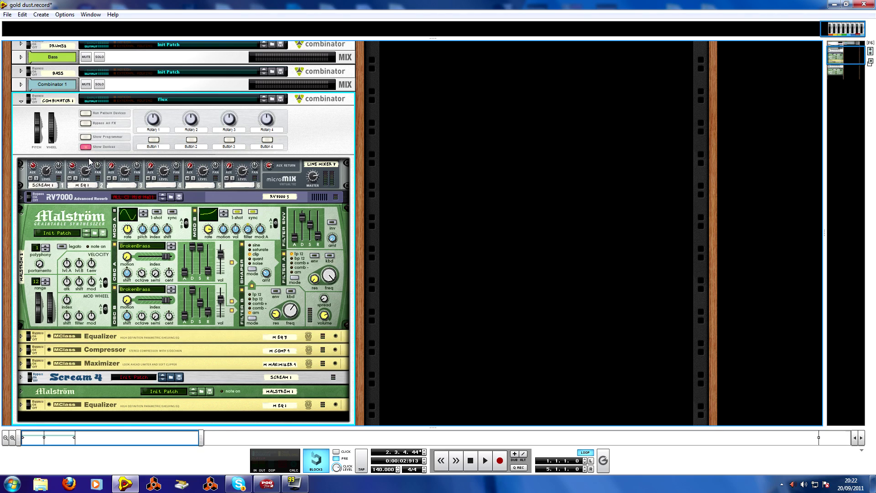
pyautogui.click(90, 150)
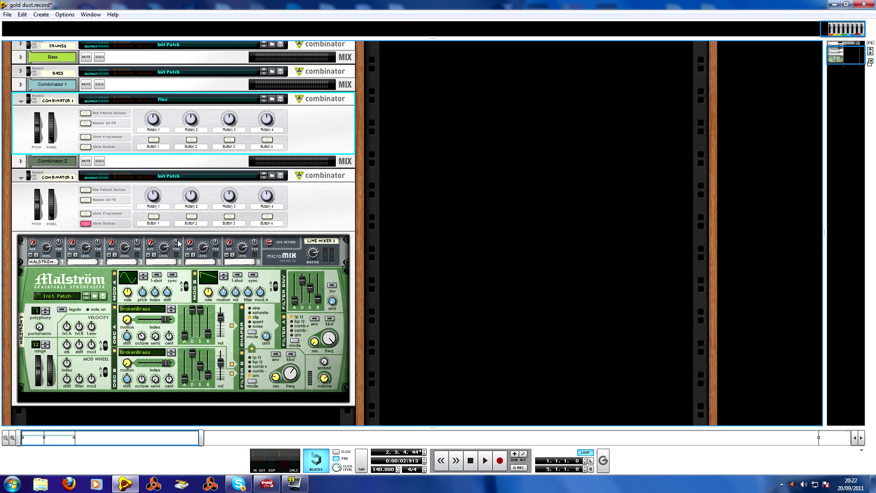
pyautogui.click(223, 276)
pyautogui.click(223, 276)
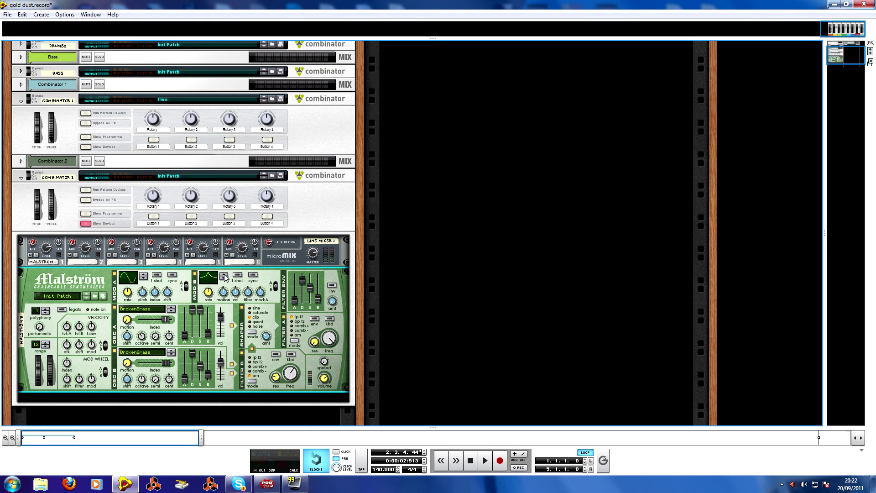
pyautogui.click(224, 279)
pyautogui.click(223, 280)
pyautogui.click(223, 279)
pyautogui.click(224, 279)
pyautogui.scroll(-1, 224, 279)
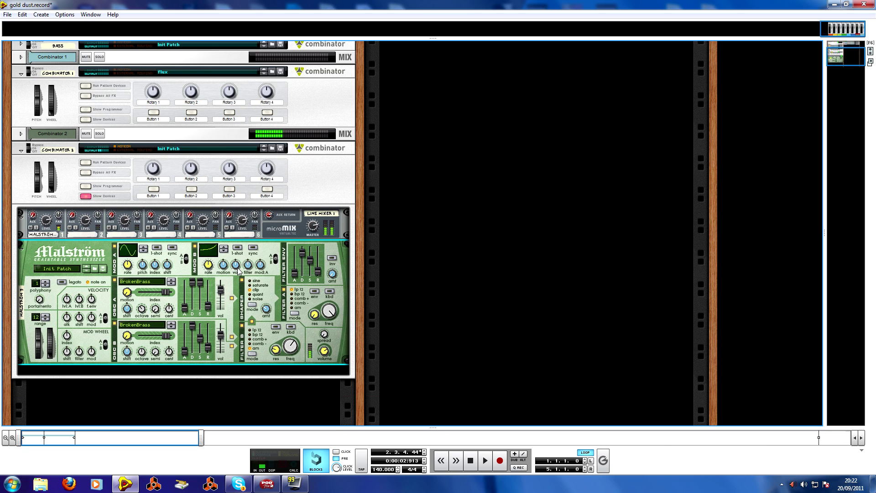
# Enable sync and 1-shot for modulator B and raise its rate.
pyautogui.click(253, 248)
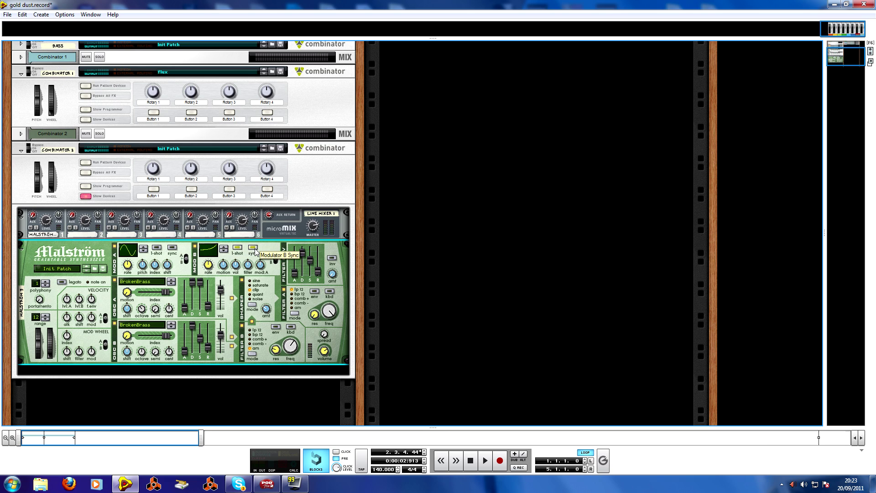
pyautogui.click(237, 248)
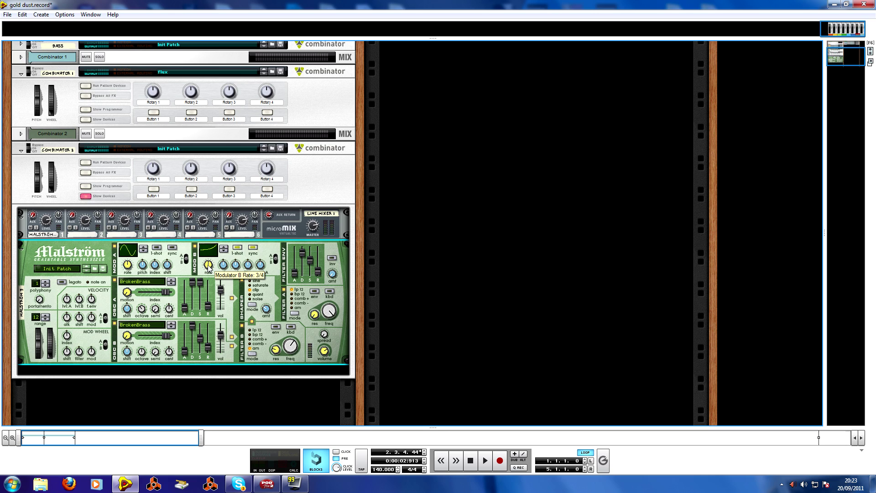
pyautogui.moveTo(207, 264); pyautogui.dragTo(208, 255)
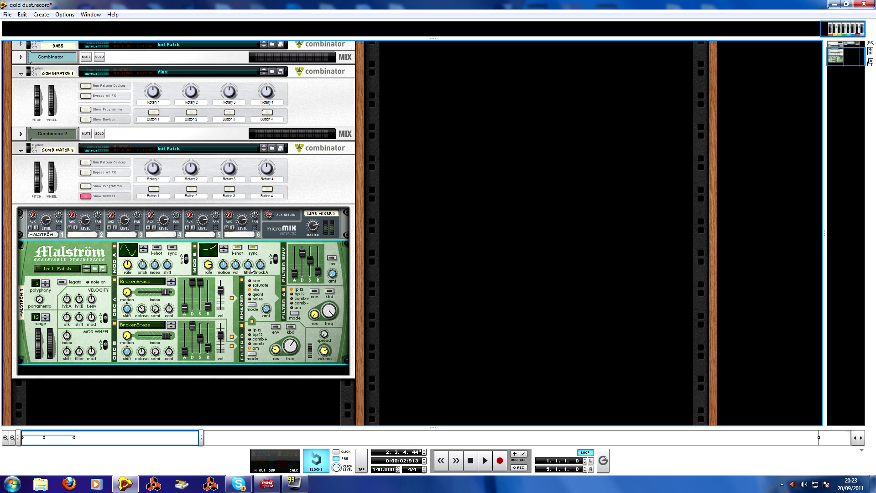
# Set the modulator B to filter amount to -54.
pyautogui.moveTo(248, 269); pyautogui.dragTo(249, 283)
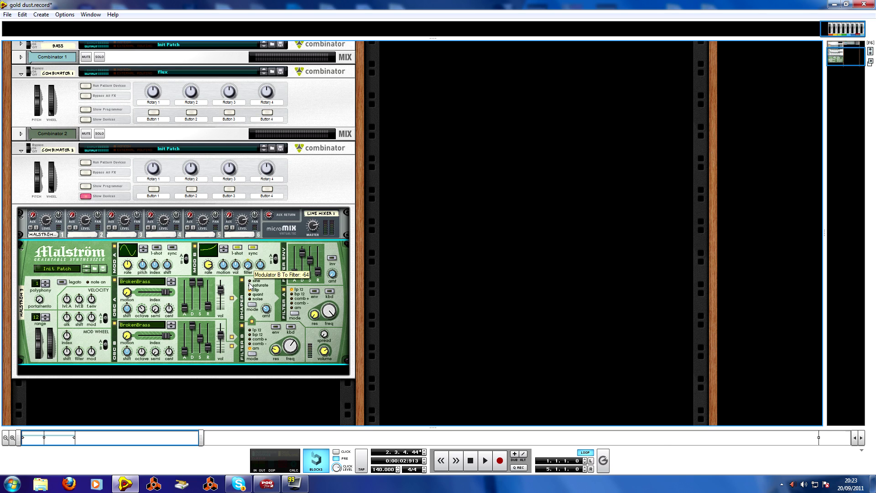
pyautogui.moveTo(250, 283); pyautogui.dragTo(250, 279)
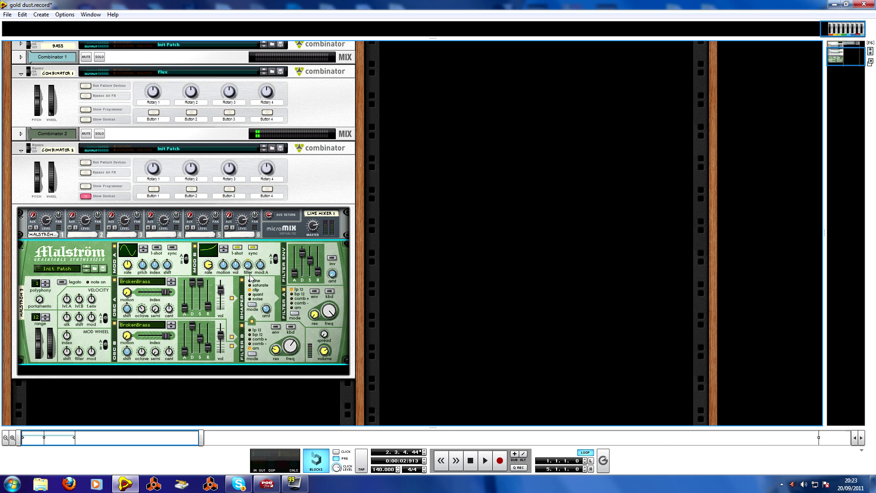
pyautogui.moveTo(251, 270)
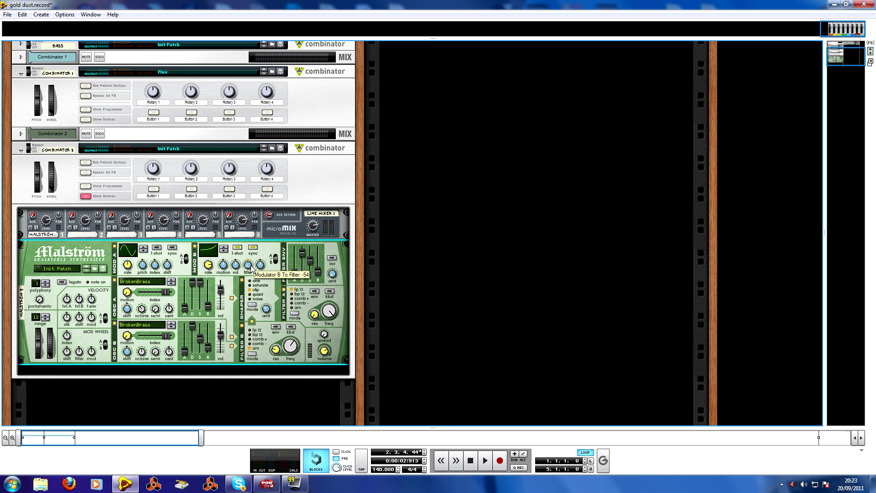
pyautogui.scroll(1, 59, 142)
pyautogui.scroll(-2, 326, 307)
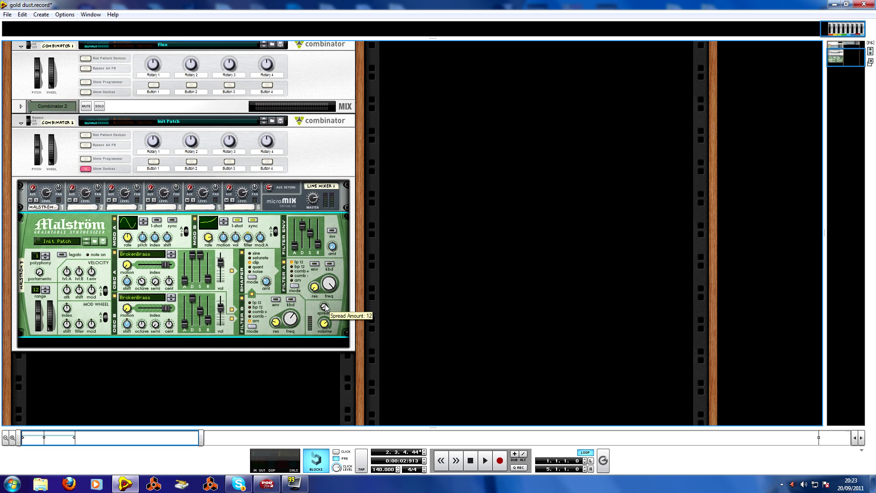
pyautogui.scroll(-1, 63, 65)
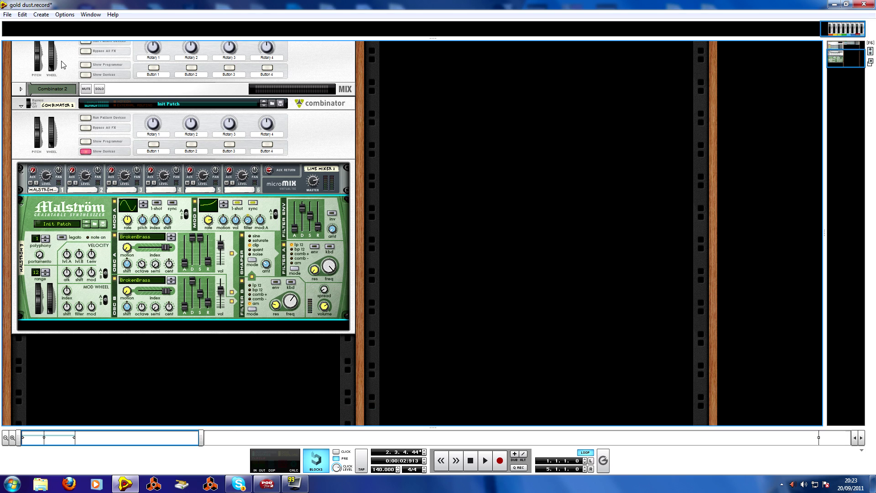
pyautogui.click(41, 14)
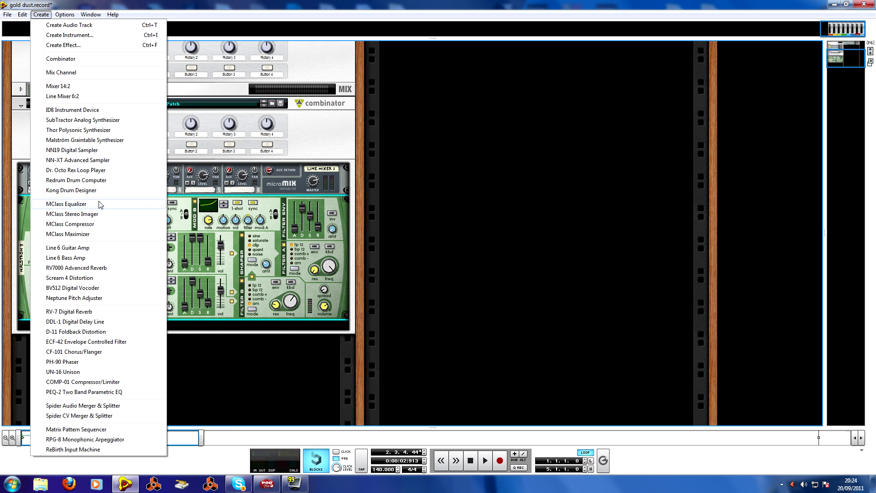
pyautogui.rightClick(26, 244)
pyautogui.rightClick(34, 237)
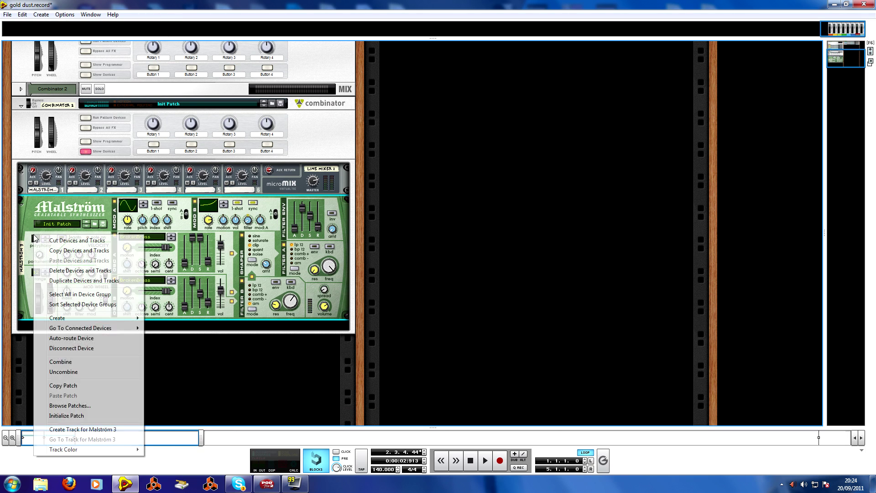
pyautogui.moveTo(105, 321)
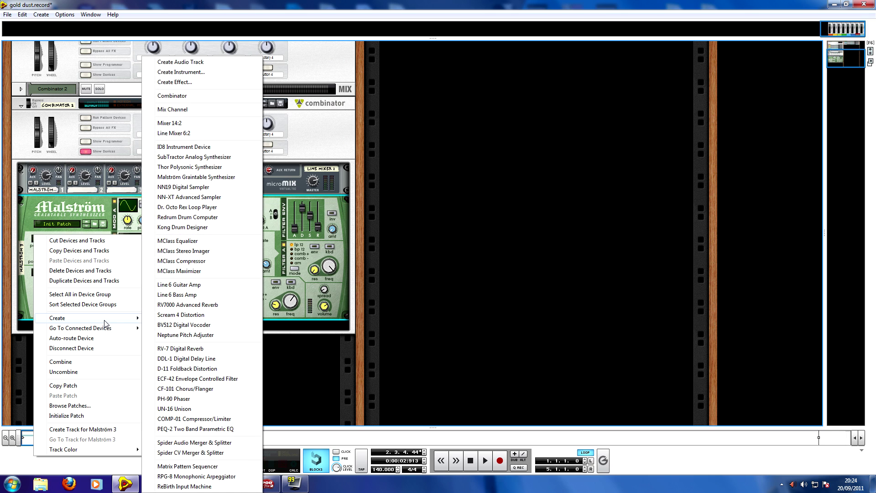
pyautogui.click(27, 222)
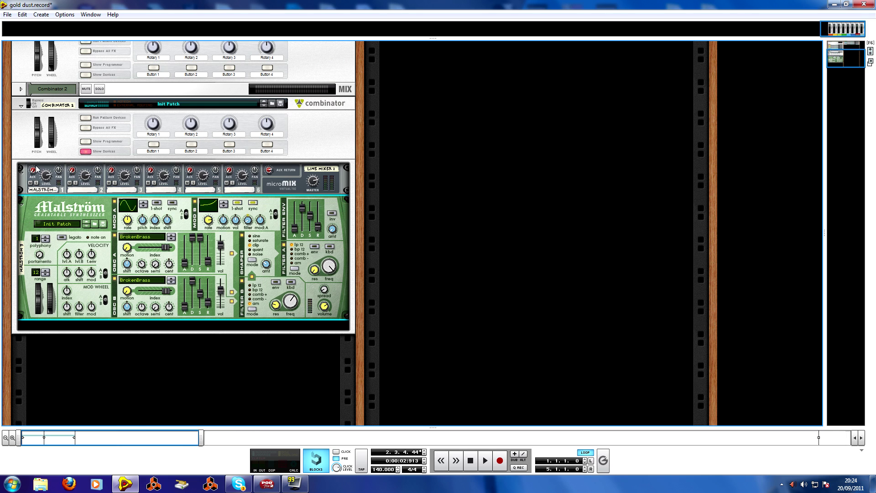
# Add an MClass Equalizer after the Malström inside the new Combinator.
pyautogui.click(41, 14)
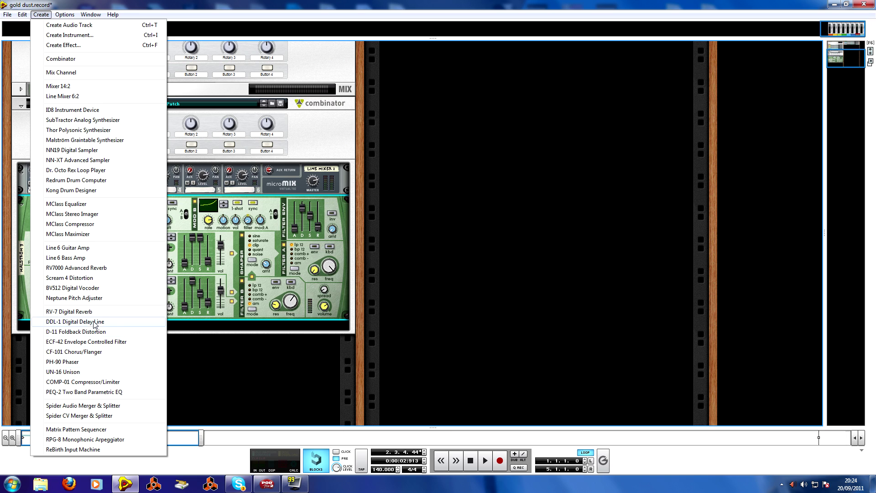
pyautogui.click(89, 204)
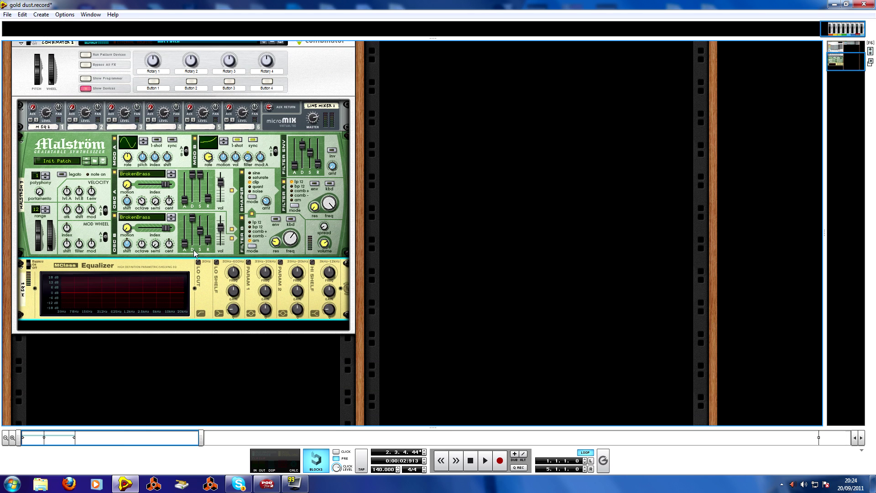
# Enable the equalizer's lo cut, lo shelf and param 2 bands, lowering param 2's frequency and gain and raising the lo shelf gain.
pyautogui.click(198, 263)
pyautogui.click(280, 263)
pyautogui.moveTo(299, 274); pyautogui.dragTo(297, 284)
pyautogui.moveTo(298, 294); pyautogui.dragTo(298, 301)
pyautogui.click(216, 262)
pyautogui.moveTo(235, 294); pyautogui.dragTo(236, 286)
# Add an MClass Compressor with a threshold of -21.3 dB and an adjusted ratio after the equalizer, followed by an MClass Maximizer.
pyautogui.click(41, 15)
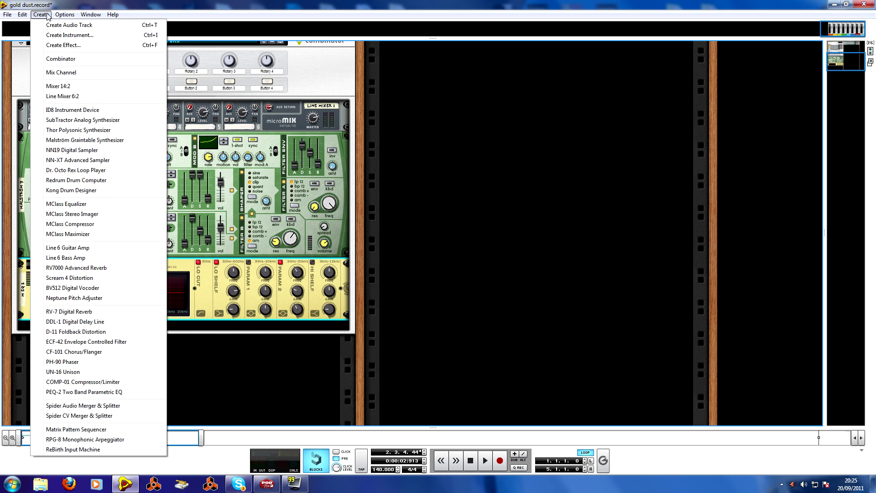
pyautogui.click(77, 227)
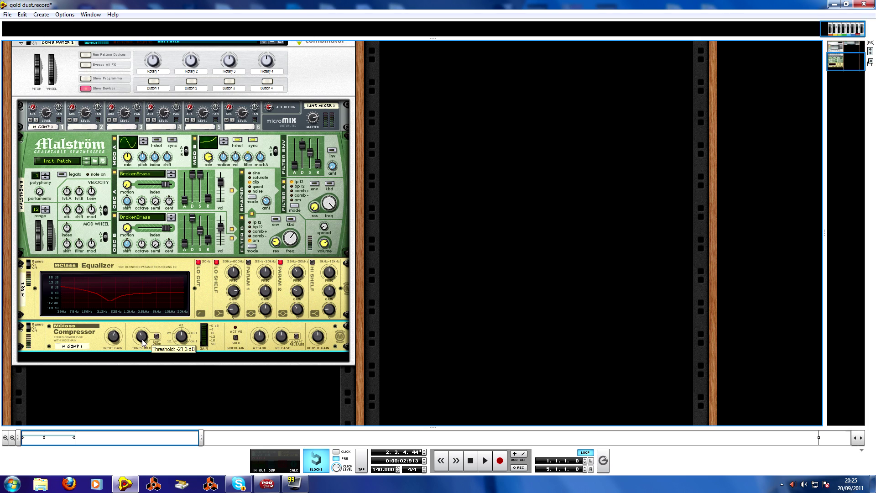
pyautogui.moveTo(185, 337); pyautogui.dragTo(185, 337)
pyautogui.click(41, 14)
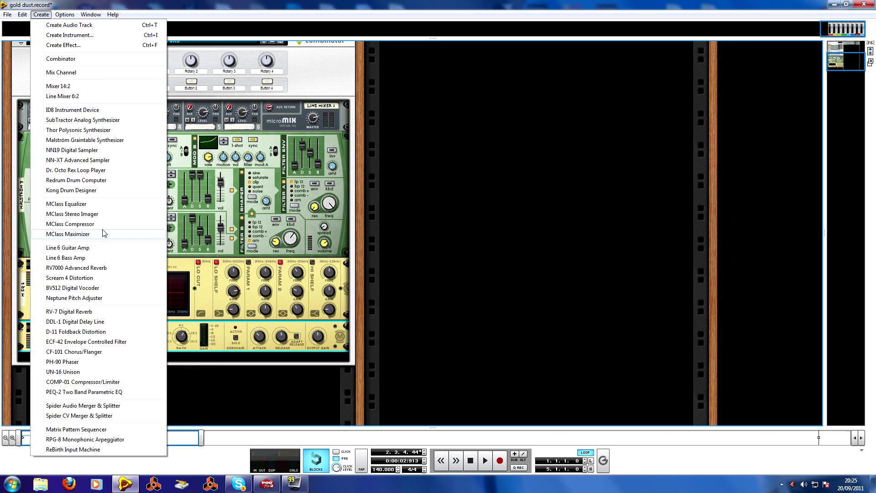
pyautogui.click(128, 234)
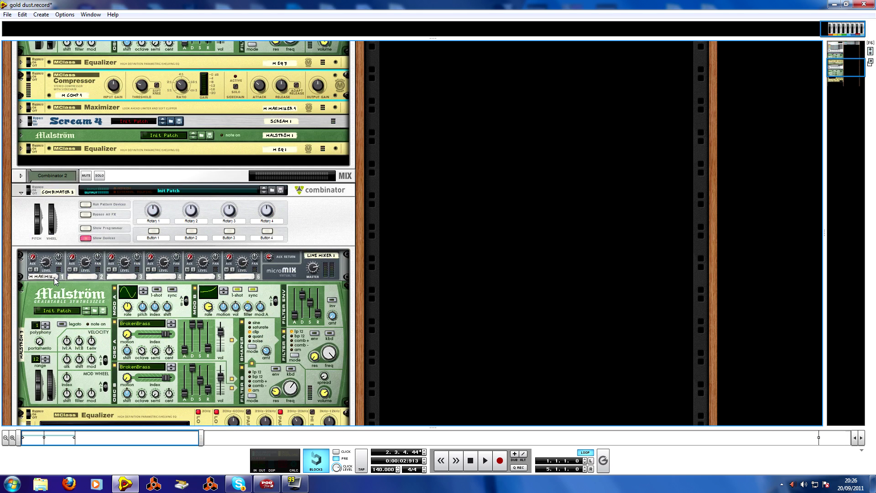
# Compare the new Maximizer's settings with those of the Maximizer in the flux Combinator, folding the devices not needed.
pyautogui.scroll(-1, 54, 277)
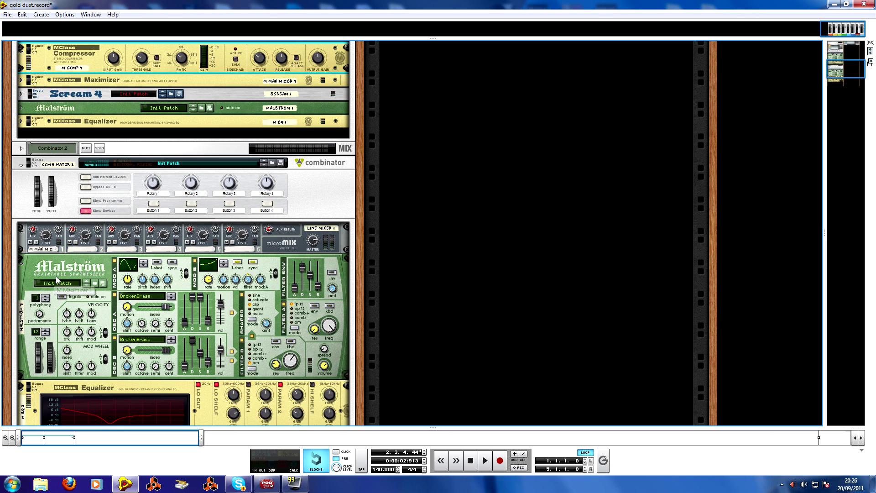
pyautogui.click(22, 389)
pyautogui.click(142, 410)
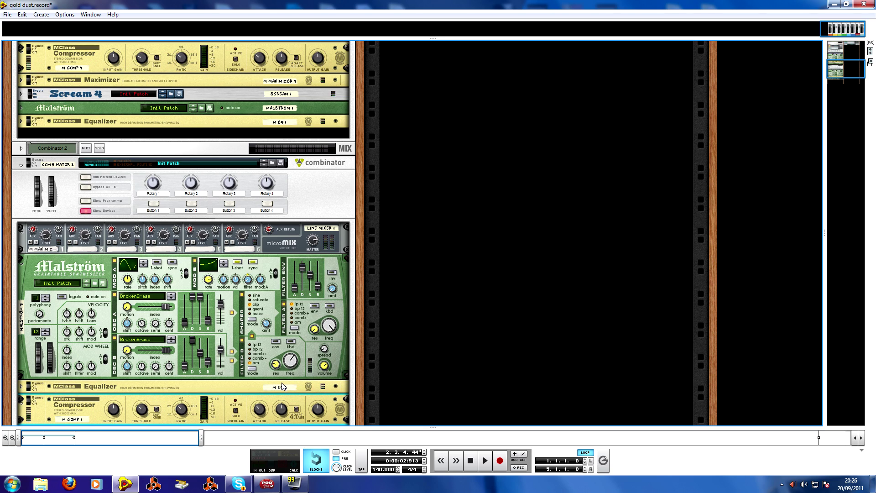
pyautogui.click(21, 52)
pyautogui.click(21, 63)
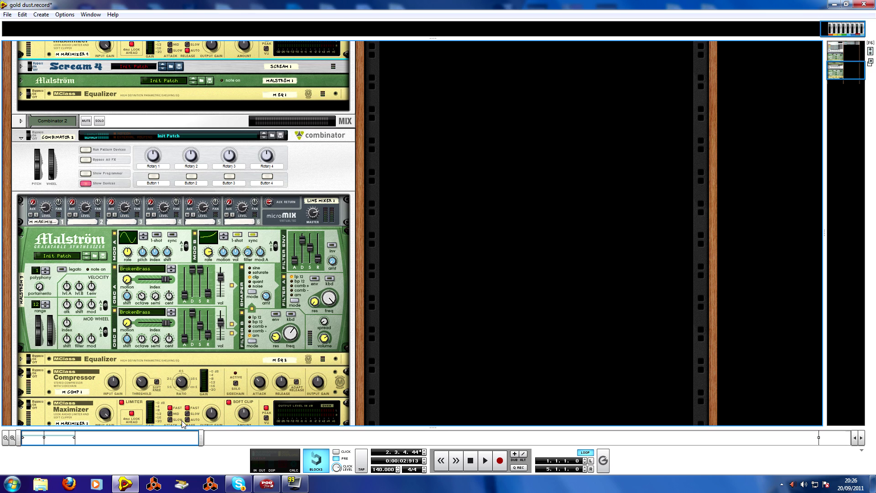
pyautogui.scroll(1, 182, 418)
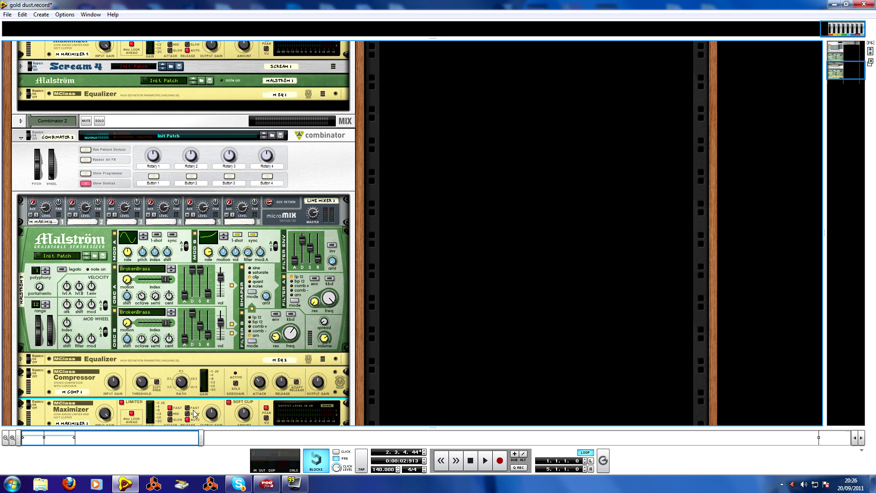
pyautogui.scroll(-3, 196, 409)
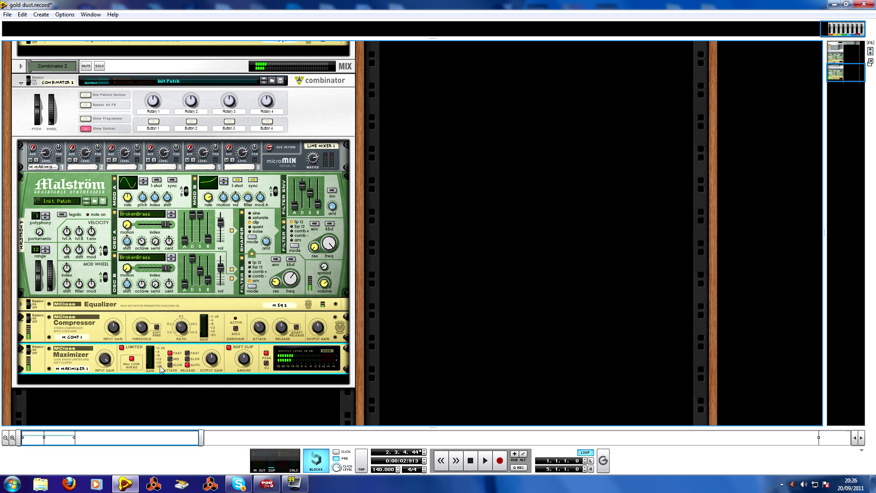
pyautogui.scroll(5, 97, 294)
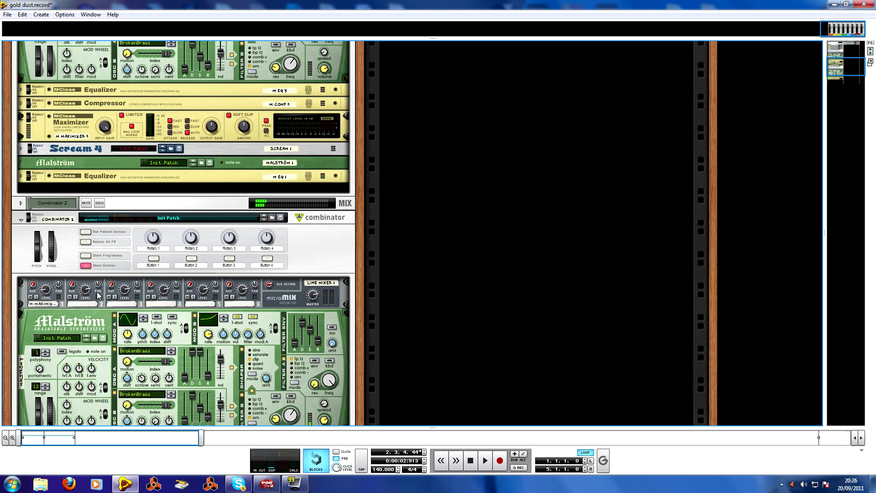
pyautogui.scroll(7, 15, 123)
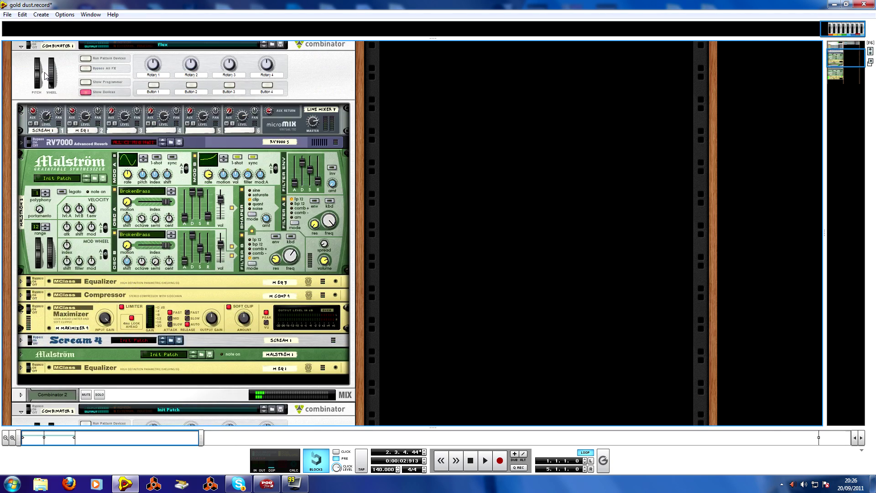
pyautogui.hotkey('ctrl', 'z')
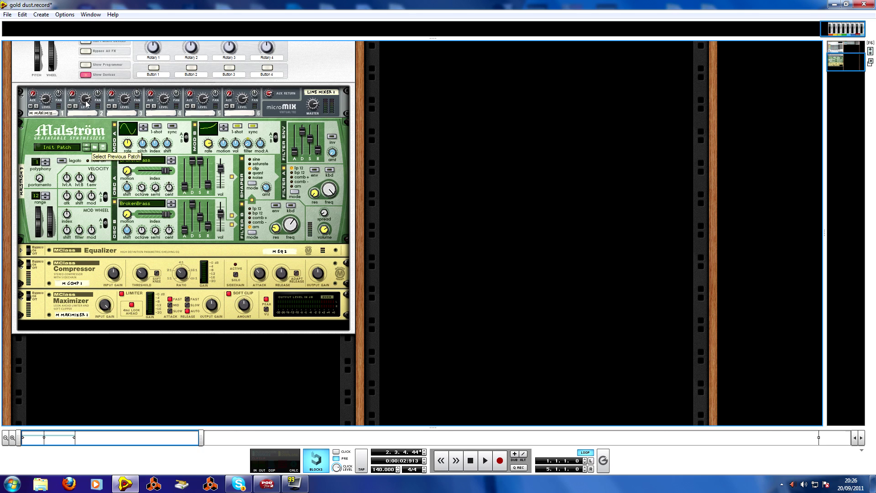
# Add a Scream 4 Distortion after the Maximizer inside the new Combinator.
pyautogui.click(48, 101)
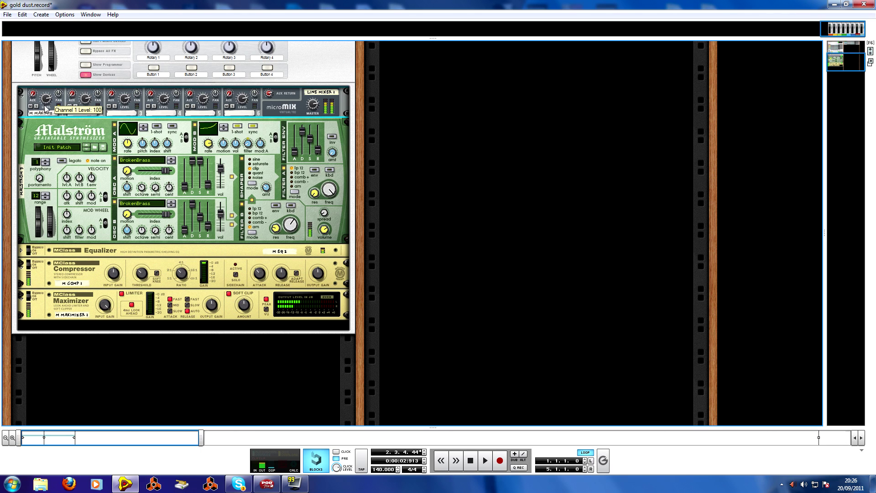
pyautogui.click(64, 319)
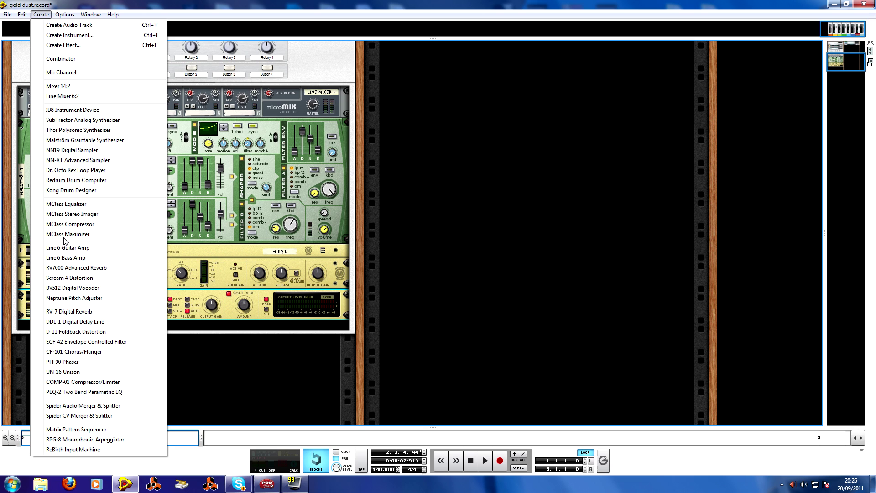
pyautogui.click(75, 279)
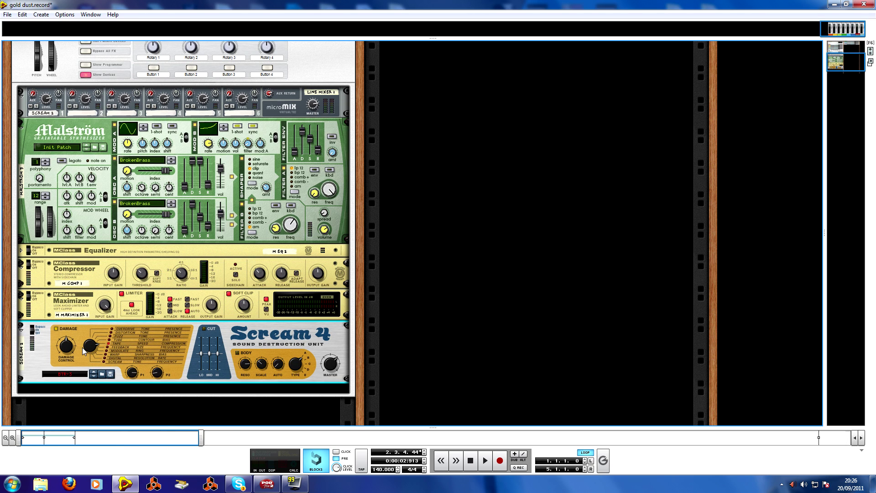
pyautogui.moveTo(87, 351); pyautogui.dragTo(88, 350)
pyautogui.moveTo(134, 374)
pyautogui.scroll(-3, 134, 375)
pyautogui.scroll(-5, 157, 375)
pyautogui.rightClick(37, 352)
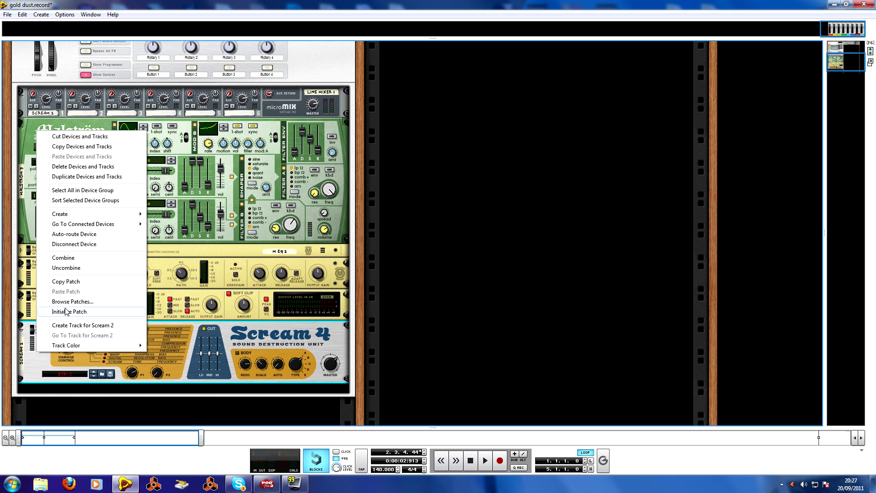
pyautogui.click(224, 330)
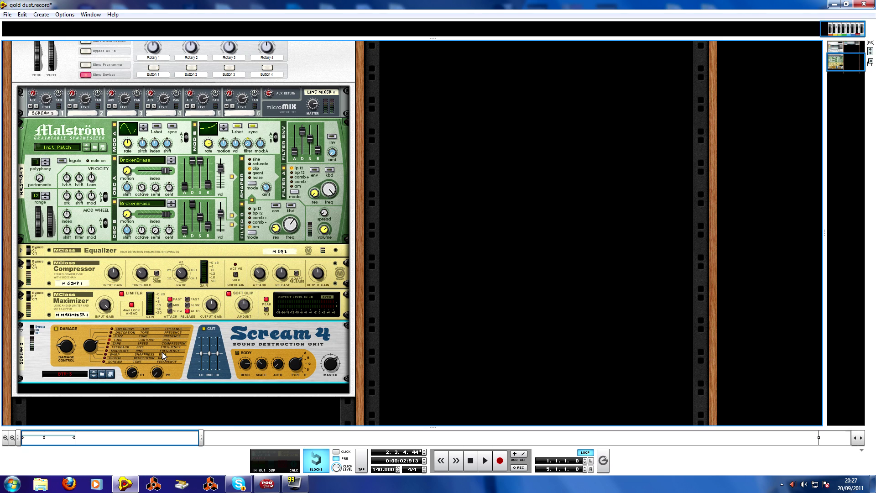
pyautogui.moveTo(202, 354); pyautogui.dragTo(218, 349)
# Initialize the new Scream 4's patch, reduce its damage control and adjust its P1 and cut settings.
pyautogui.rightClick(223, 339)
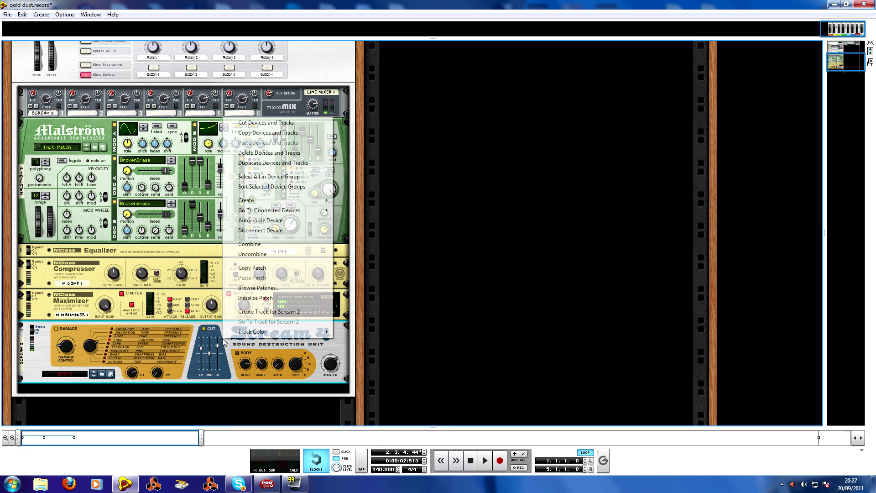
pyautogui.click(244, 298)
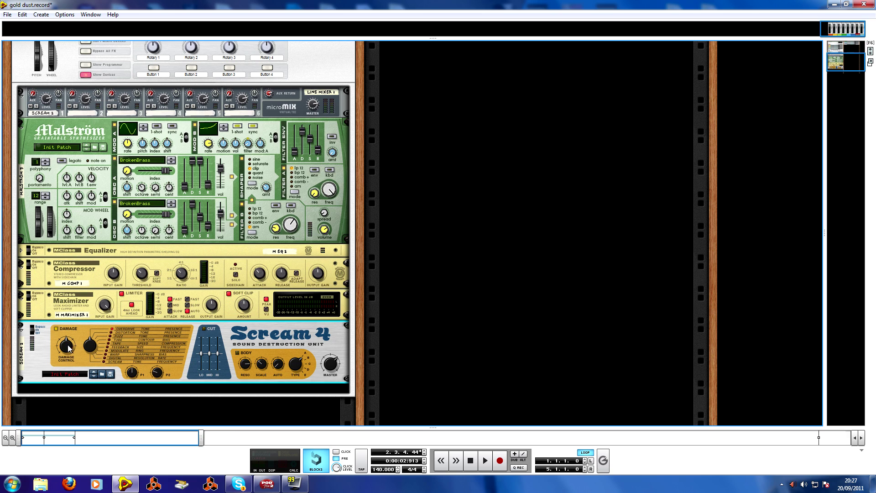
pyautogui.moveTo(68, 348); pyautogui.dragTo(68, 357)
pyautogui.moveTo(133, 370); pyautogui.dragTo(135, 372)
pyautogui.moveTo(204, 355)
pyautogui.mouseDown()
pyautogui.moveTo(202, 348)
pyautogui.moveTo(217, 347)
pyautogui.mouseUp()
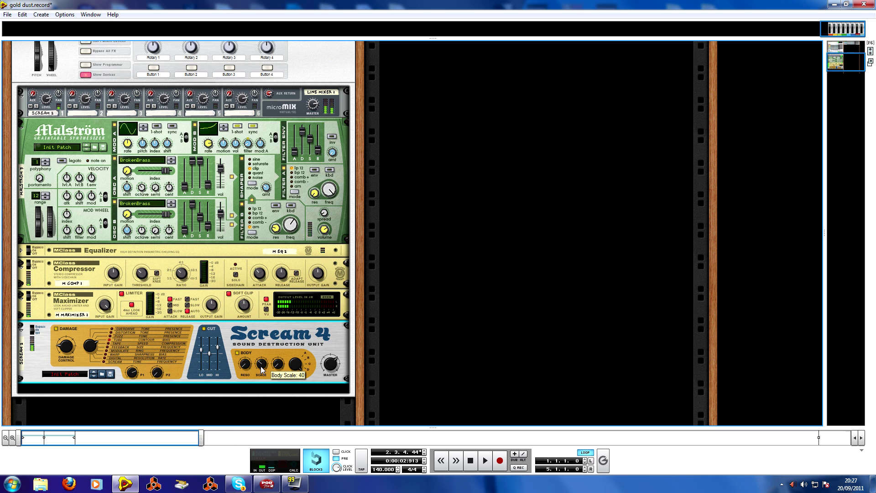
# Show the flux Combinator's devices, unfold its Scream 4 and compare its settings with the new Scream 4.
pyautogui.scroll(4, 99, 168)
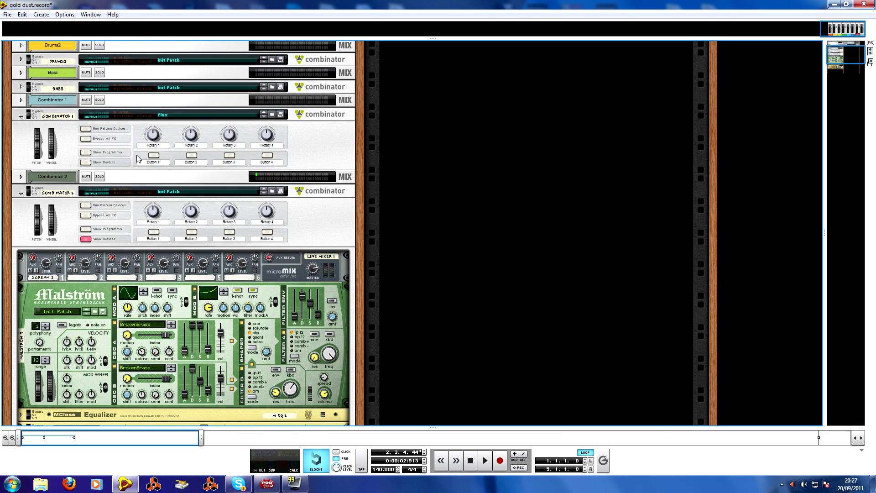
pyautogui.click(85, 163)
pyautogui.click(21, 377)
pyautogui.scroll(-2, 94, 310)
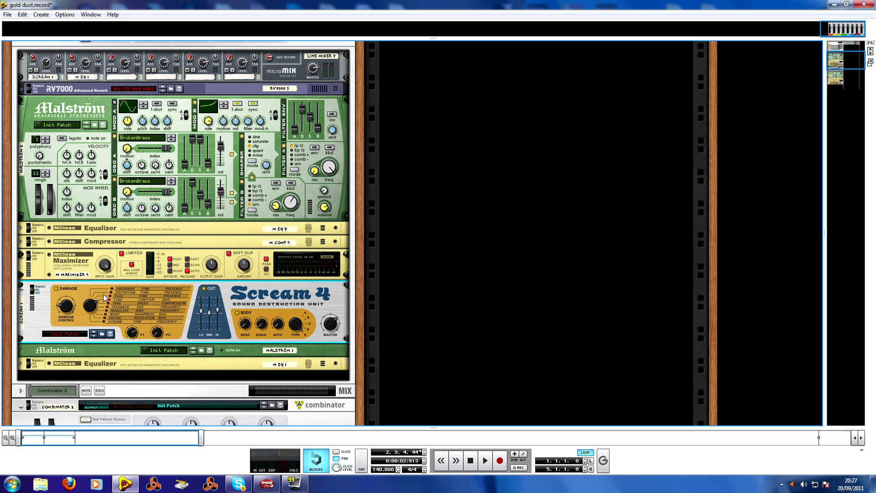
pyautogui.scroll(-8, 103, 294)
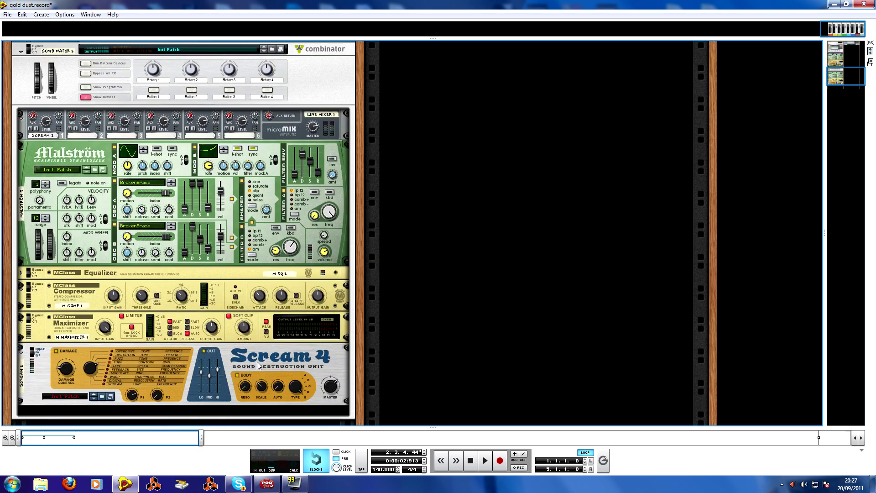
pyautogui.scroll(2, 230, 269)
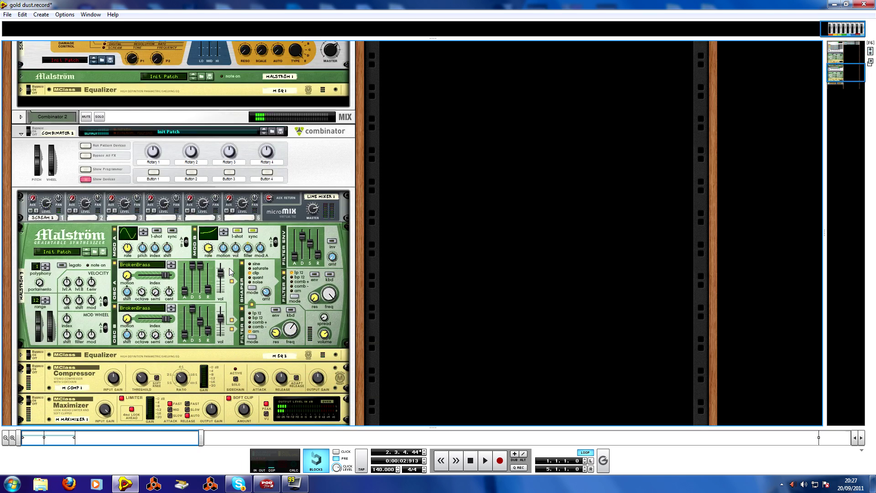
pyautogui.scroll(-2, 232, 269)
pyautogui.scroll(4, 237, 265)
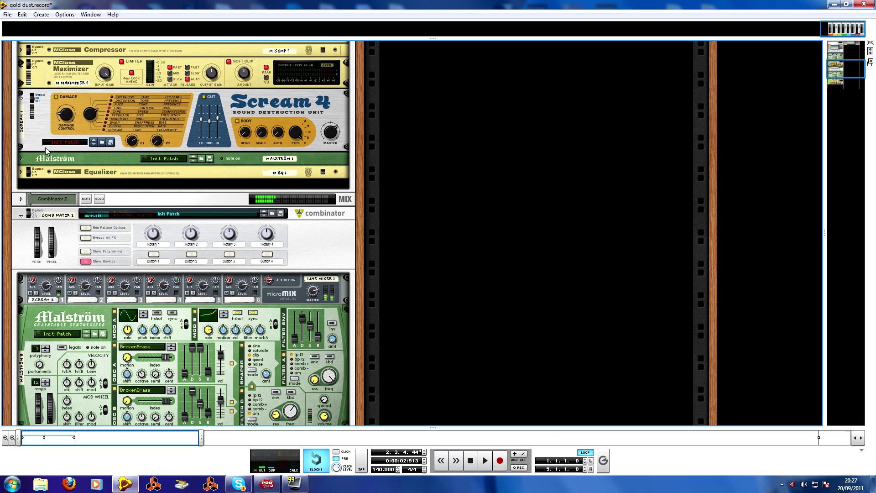
pyautogui.scroll(4, 46, 147)
pyautogui.scroll(-3, 32, 164)
pyautogui.scroll(4, 30, 174)
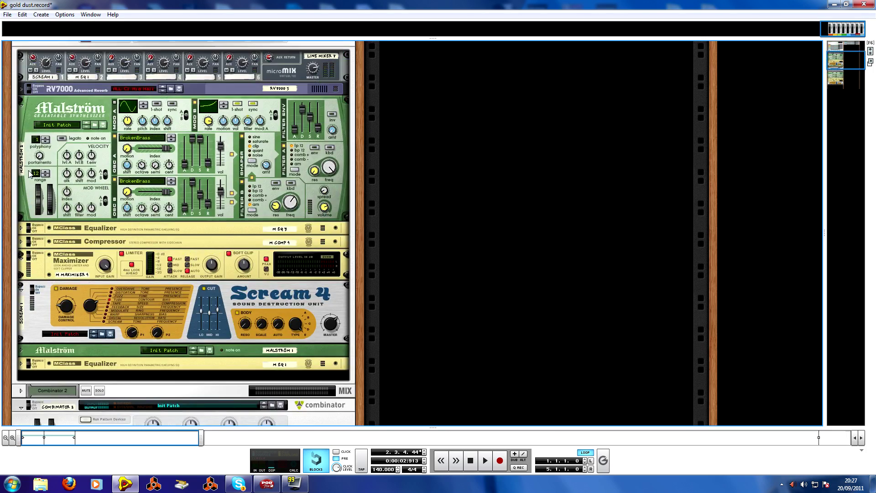
pyautogui.scroll(-8, 30, 174)
pyautogui.scroll(-2, 117, 154)
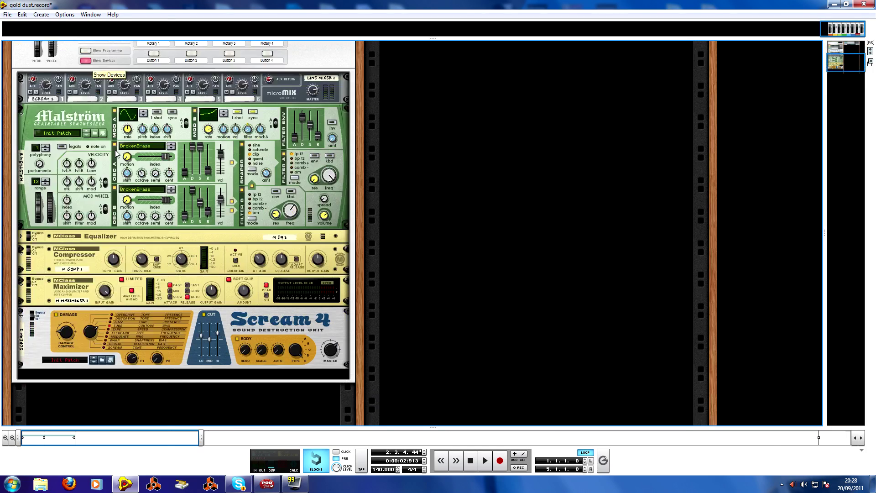
# Add a second Malström below the Scream 4 in the new Combinator and initialize its patch.
pyautogui.scroll(-3, 116, 154)
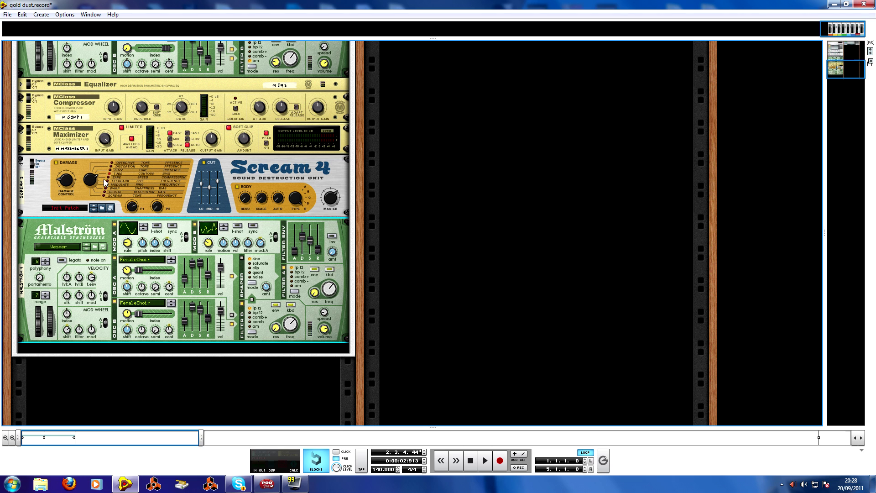
pyautogui.press('Tab')
pyautogui.press('Tab')
pyautogui.scroll(4, 103, 179)
pyautogui.scroll(-3, 67, 243)
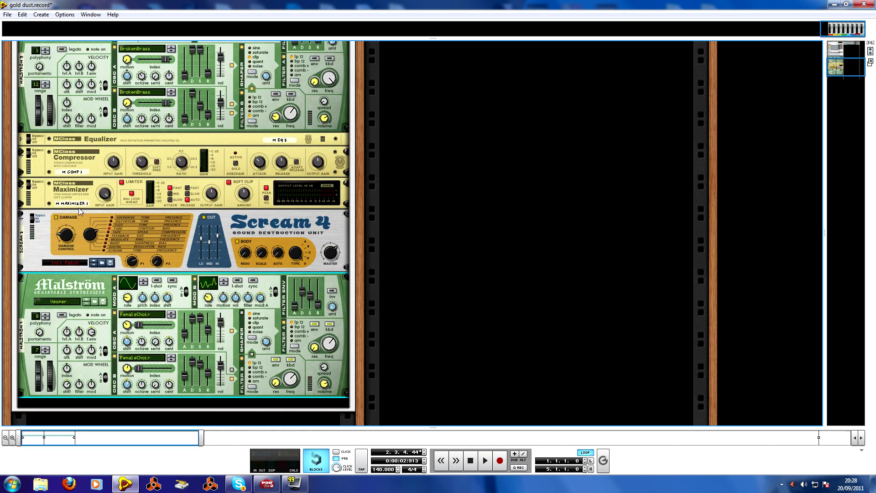
pyautogui.scroll(3, 78, 207)
pyautogui.scroll(-3, 86, 135)
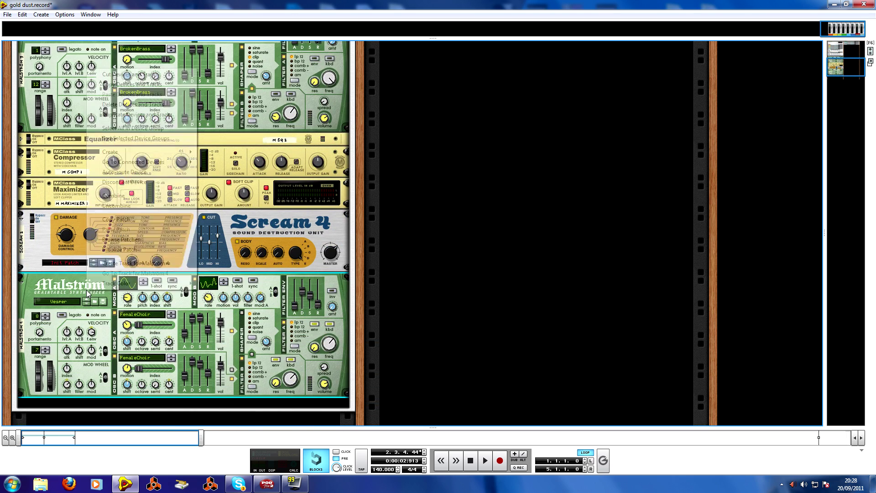
pyautogui.rightClick(87, 290)
pyautogui.click(129, 250)
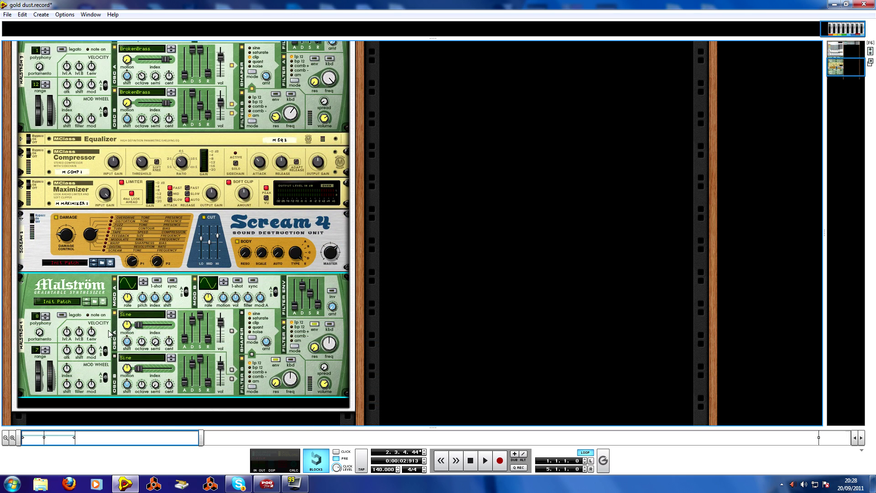
# Set the second Malström's polyphony to 1 and its pitch bend range to 12.
pyautogui.moveTo(42, 322); pyautogui.dragTo(36, 436)
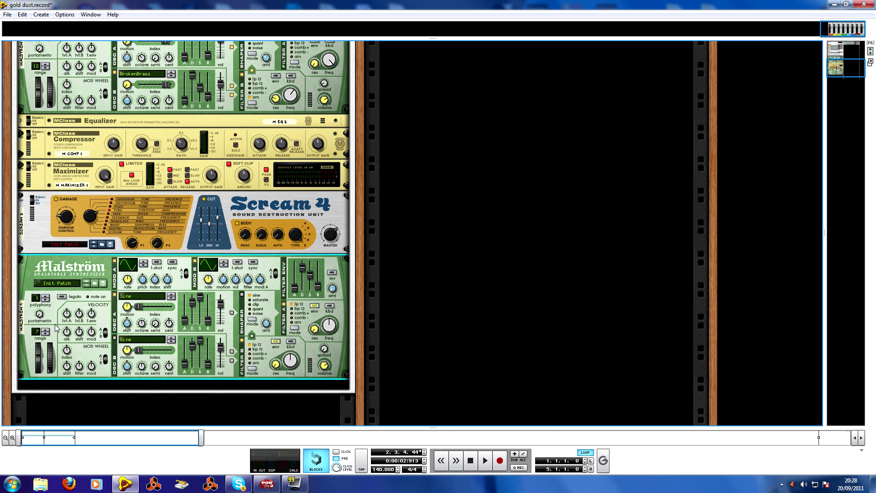
pyautogui.moveTo(35, 332); pyautogui.dragTo(37, 321)
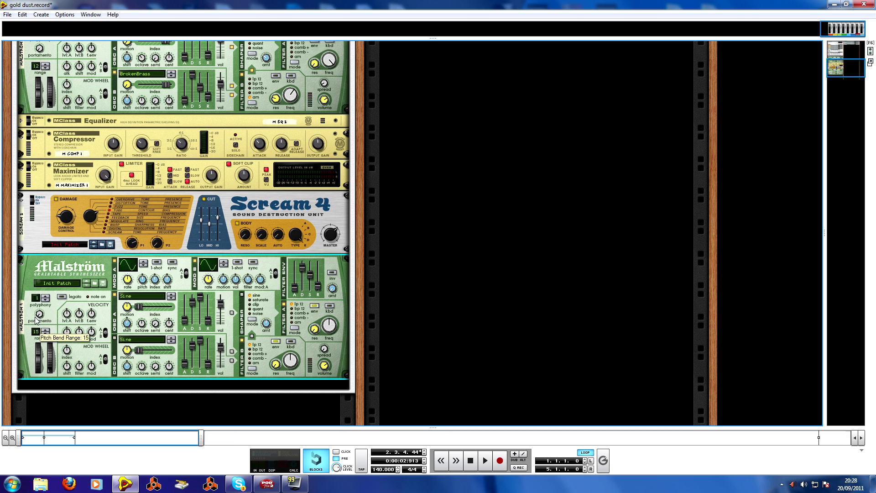
pyautogui.click(46, 334)
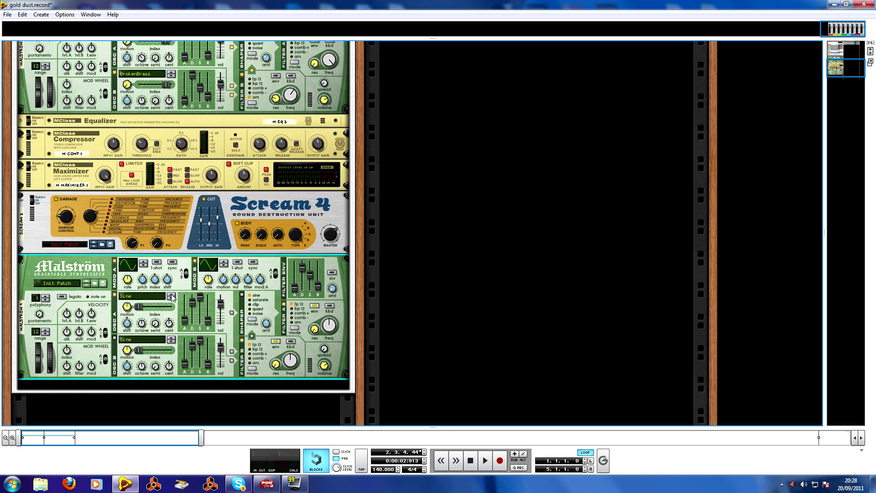
# Set the second Malström's oscillator A to the FM2 wave, raise its index and adjust its shift.
pyautogui.click(161, 298)
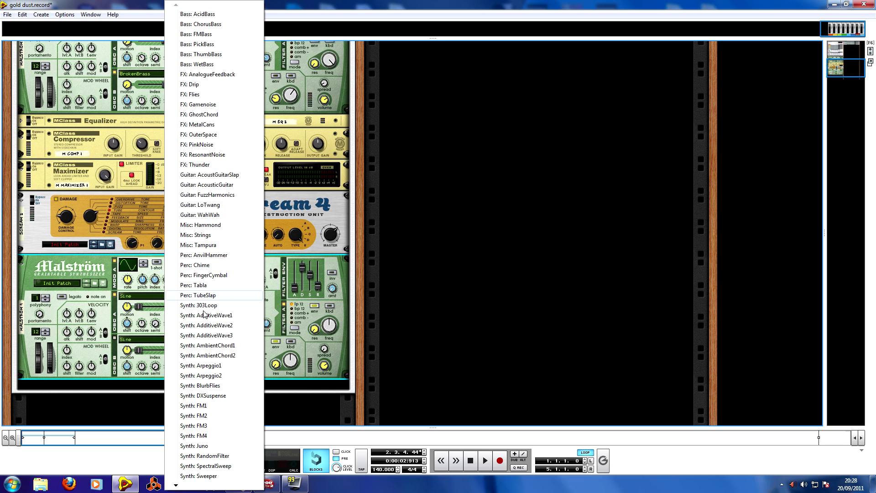
pyautogui.click(213, 419)
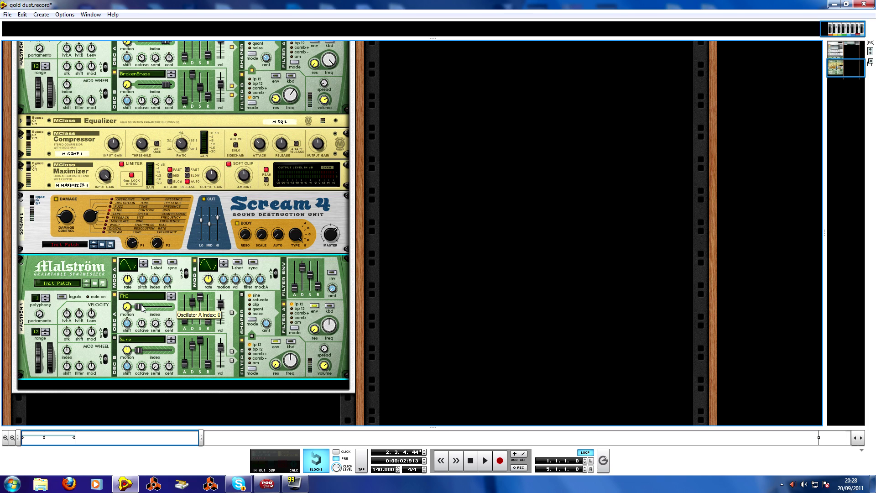
pyautogui.moveTo(141, 305); pyautogui.dragTo(161, 306)
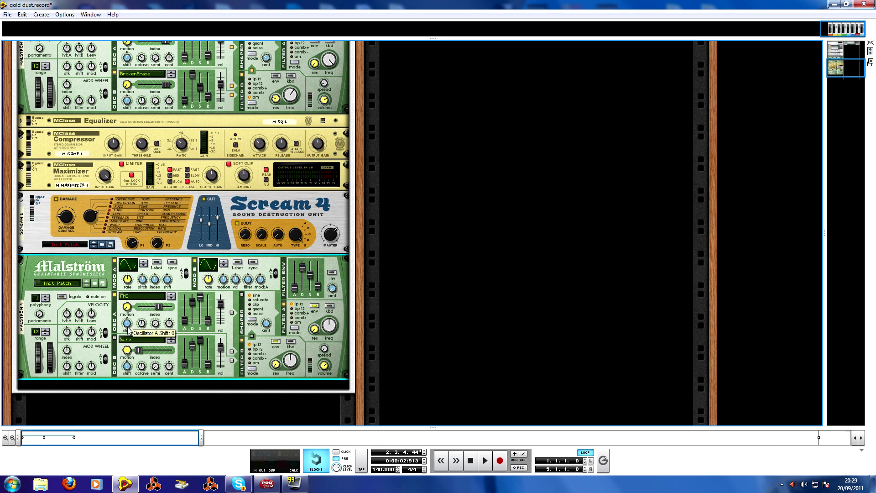
pyautogui.moveTo(129, 327); pyautogui.dragTo(132, 338)
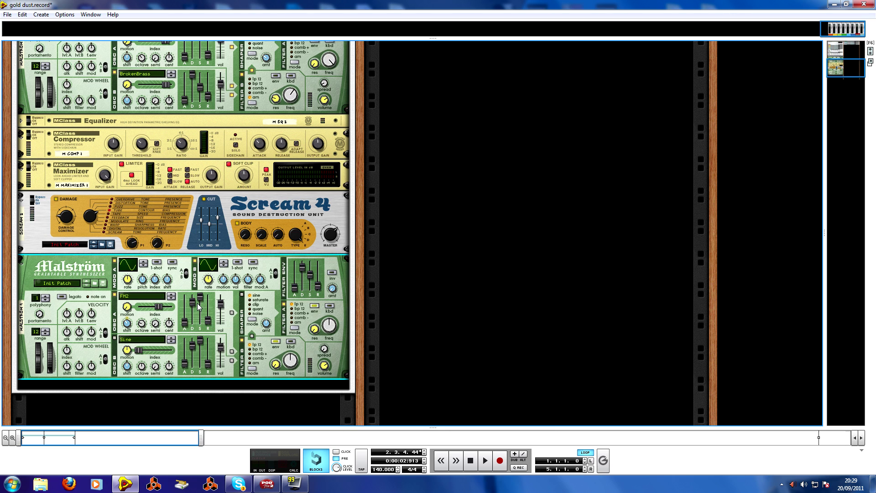
# Solo the second Malström's mixer channel, raise oscillator A's decay and set its release to 55, and clear the solo.
pyautogui.scroll(4, 124, 249)
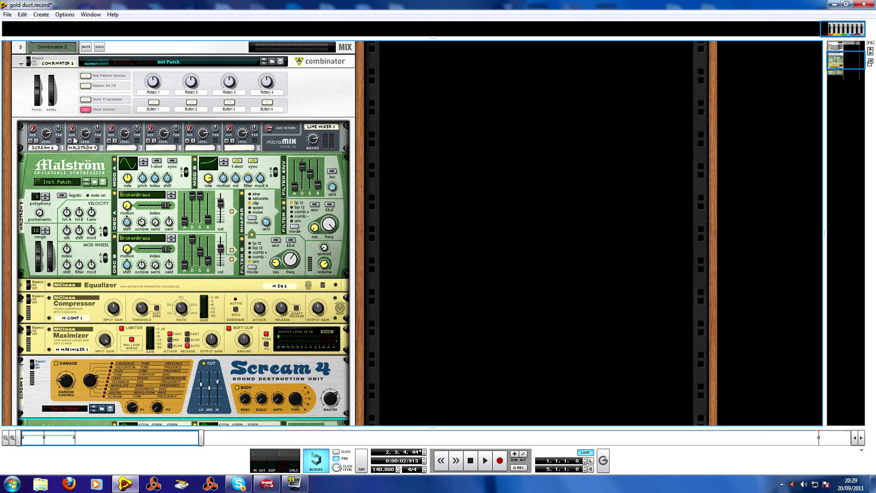
pyautogui.scroll(-4, 165, 220)
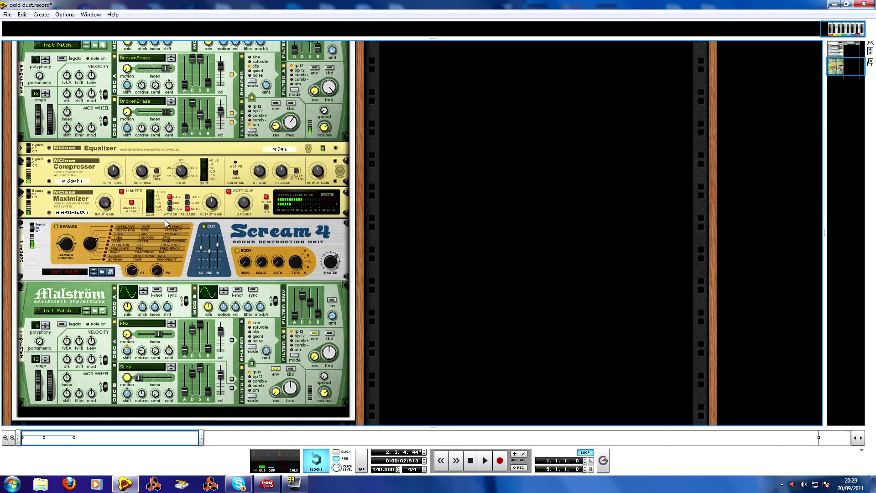
pyautogui.click(191, 330)
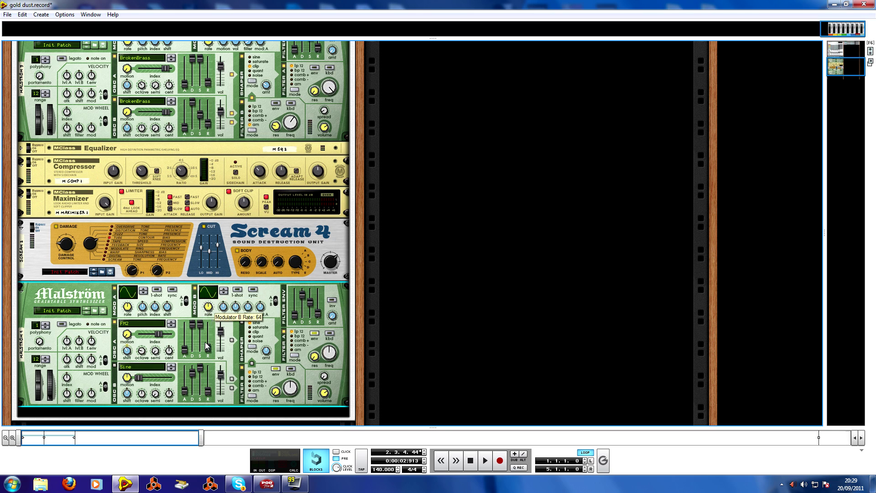
pyautogui.moveTo(207, 340); pyautogui.dragTo(209, 341)
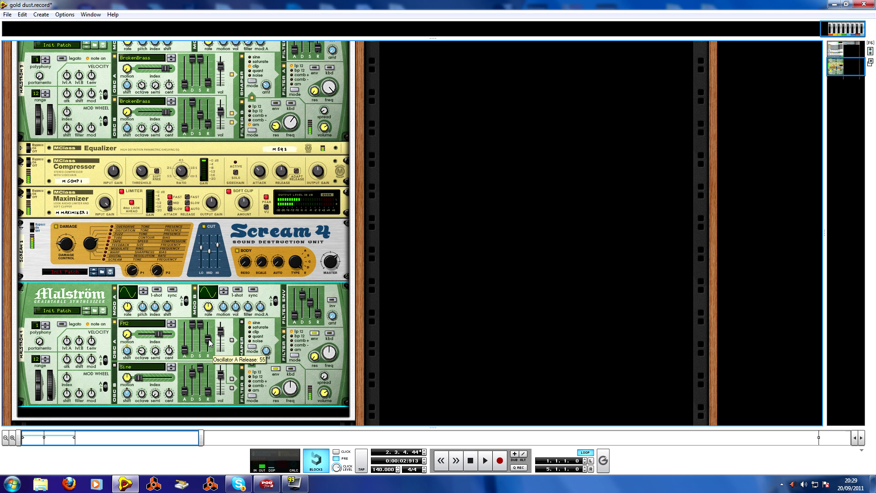
pyautogui.scroll(5, 160, 288)
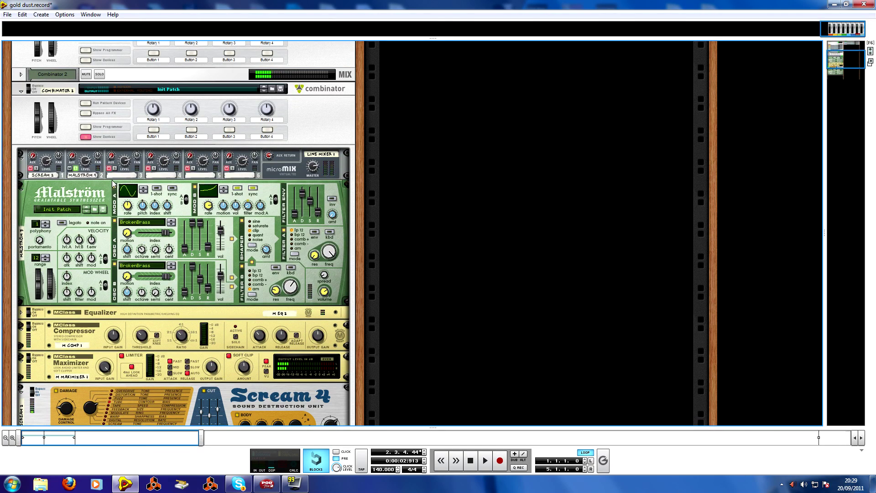
pyautogui.click(76, 169)
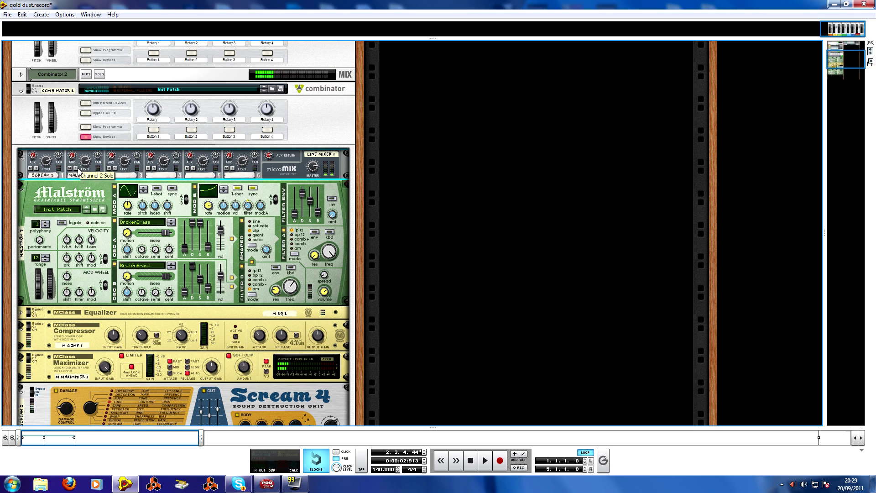
# Fold the new Combinator's first Malström and MClass devices and compare oscillator A's gain with the flux Combinator's FM2 Malström.
pyautogui.scroll(-4, 101, 185)
pyautogui.scroll(-1, 137, 207)
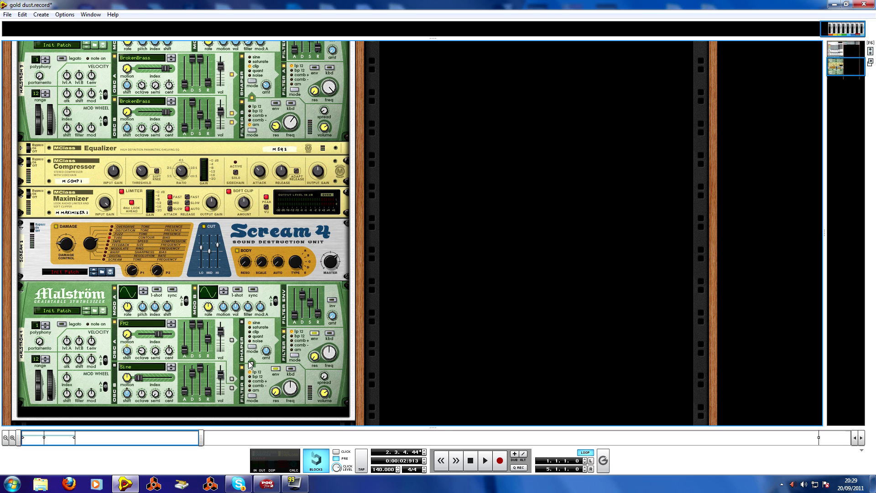
pyautogui.click(287, 337)
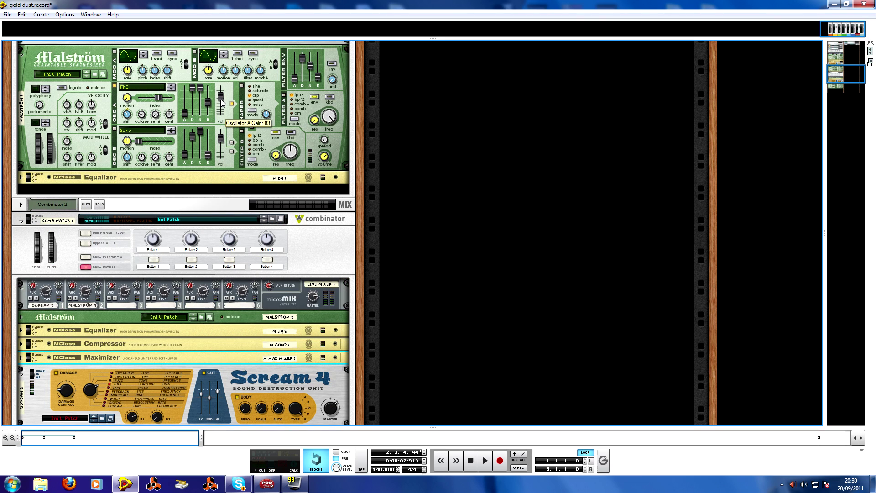
pyautogui.scroll(-2, 222, 103)
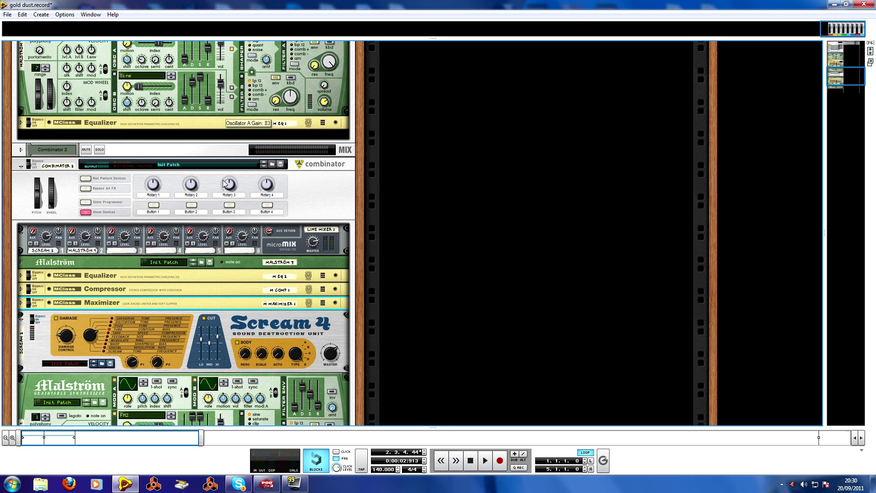
pyautogui.moveTo(223, 372)
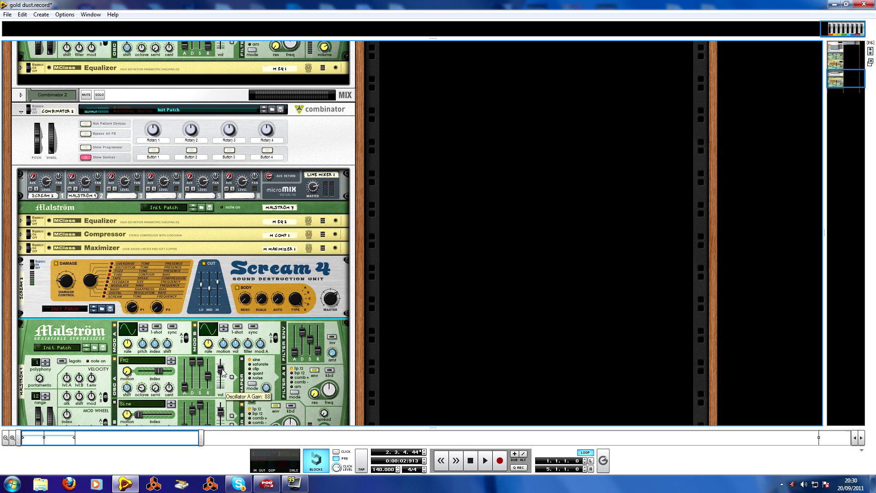
# Compare the new FM2 Malström with the flux Combinator's one and route its oscillator A to the shaper.
pyautogui.scroll(3, 204, 348)
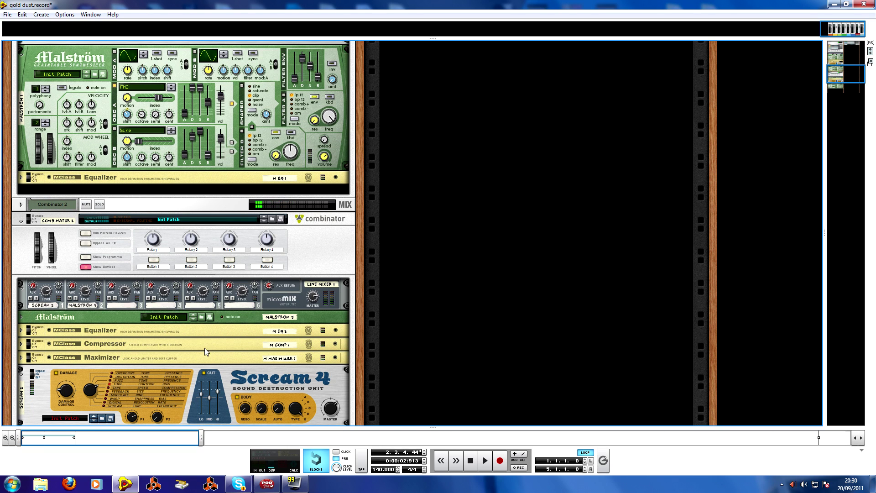
pyautogui.scroll(1, 197, 320)
pyautogui.scroll(-1, 246, 265)
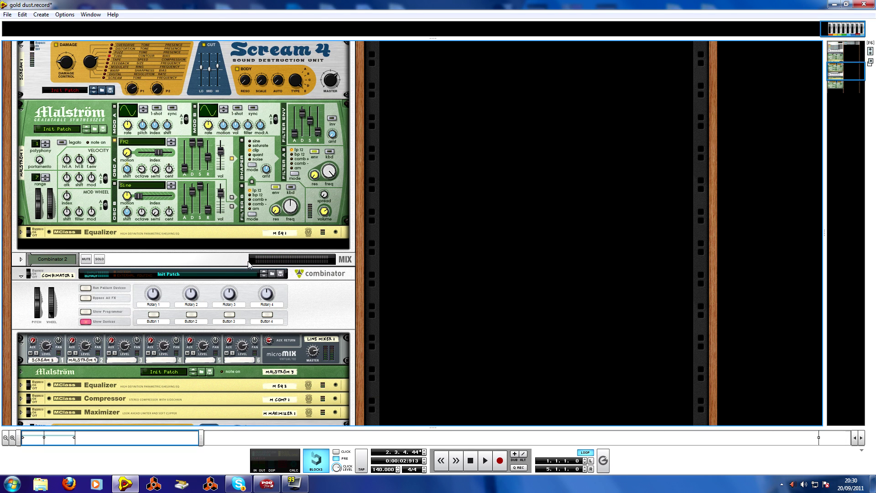
pyautogui.scroll(-5, 255, 283)
pyautogui.scroll(4, 236, 337)
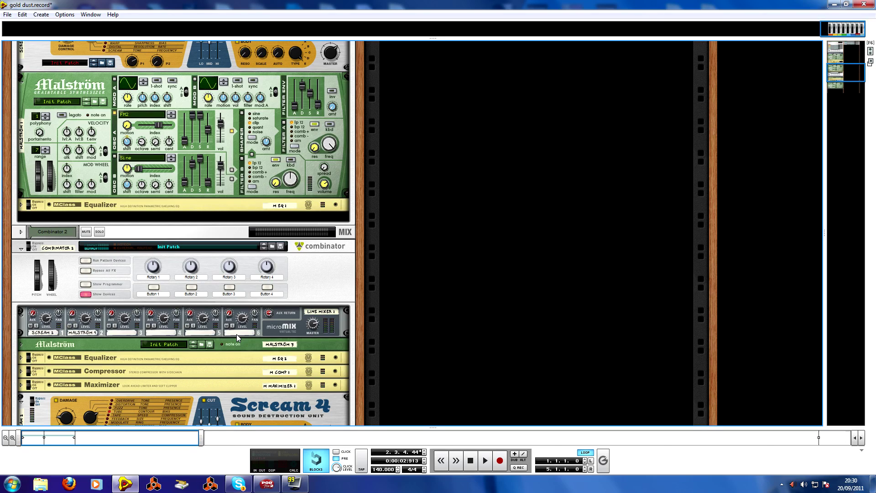
pyautogui.scroll(-1, 237, 337)
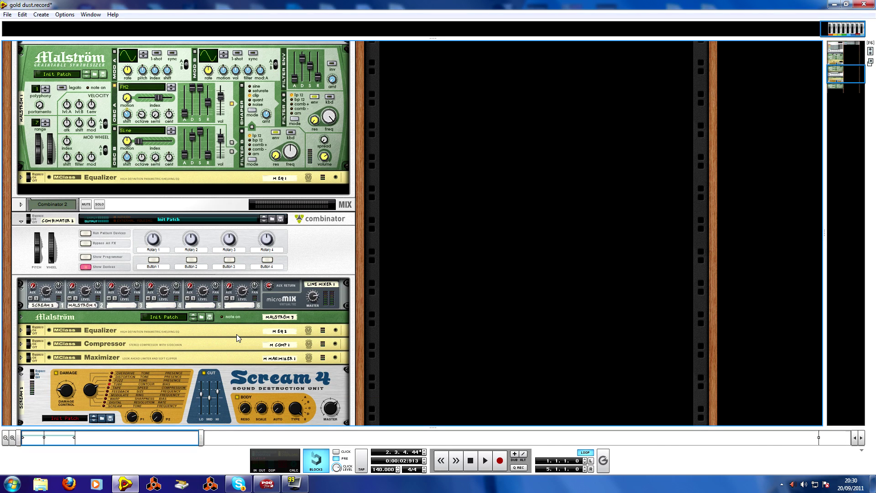
pyautogui.scroll(-8, 236, 334)
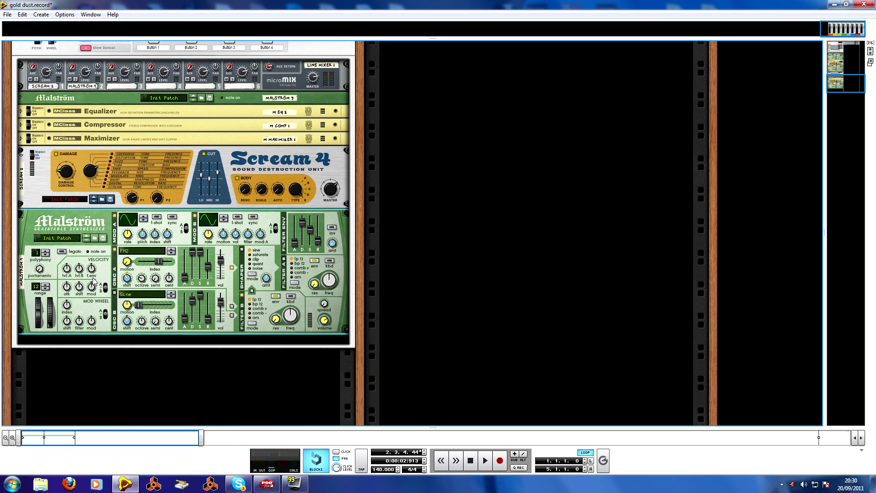
pyautogui.scroll(6, 92, 278)
pyautogui.scroll(-5, 81, 267)
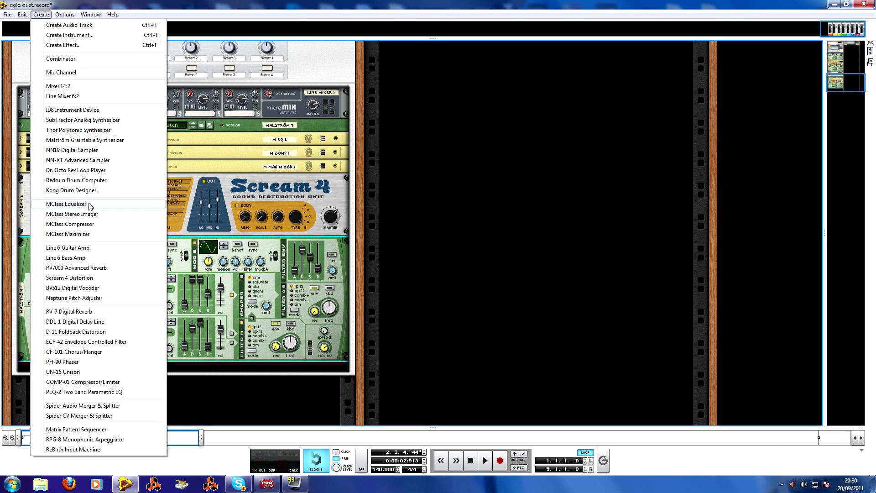
# Add an MClass Equalizer below the second Malström, enable its low cut and low shelf, and raise the low shelf gain to 5.7 dB.
pyautogui.click(89, 205)
pyautogui.click(197, 285)
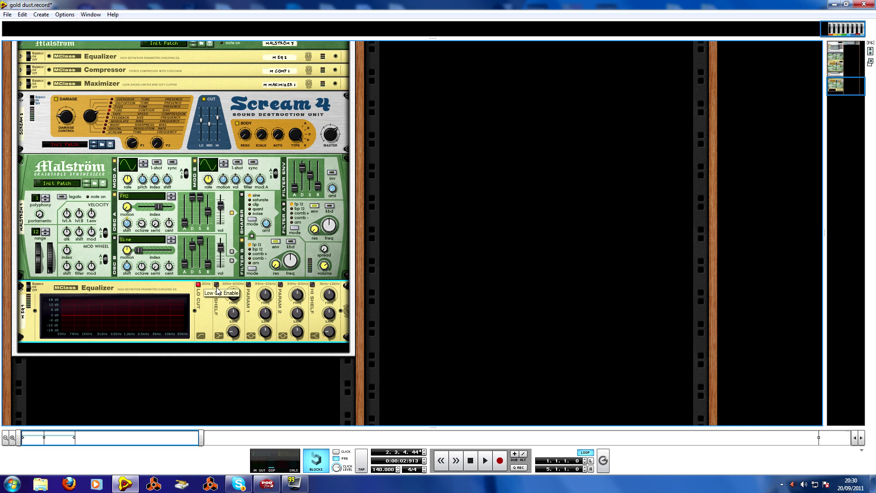
pyautogui.click(216, 284)
pyautogui.moveTo(232, 313); pyautogui.dragTo(233, 307)
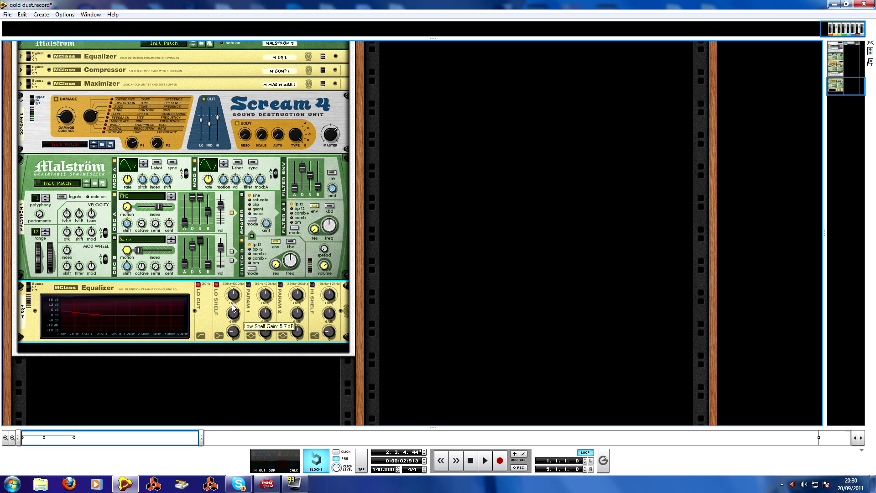
# Unfold the flux Combinator's Equalizer to compare its curve with the new Equalizer, and fold it again.
pyautogui.scroll(3, 80, 231)
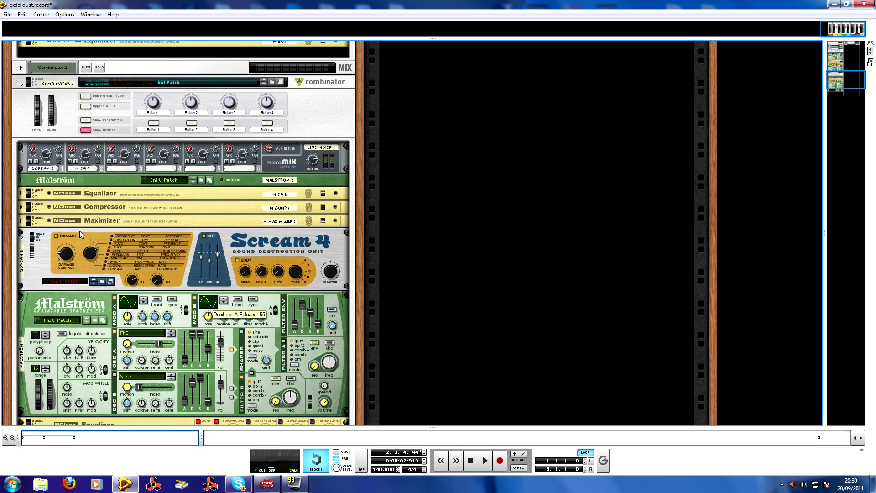
pyautogui.scroll(3, 51, 210)
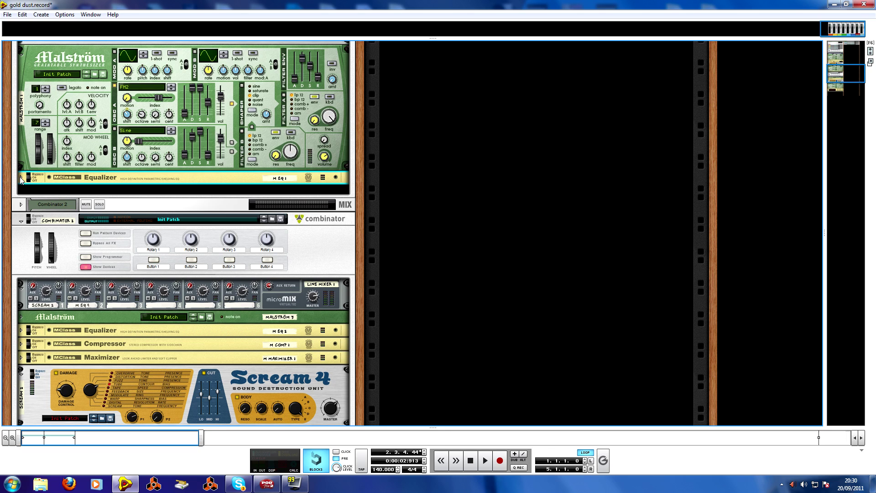
pyautogui.click(21, 176)
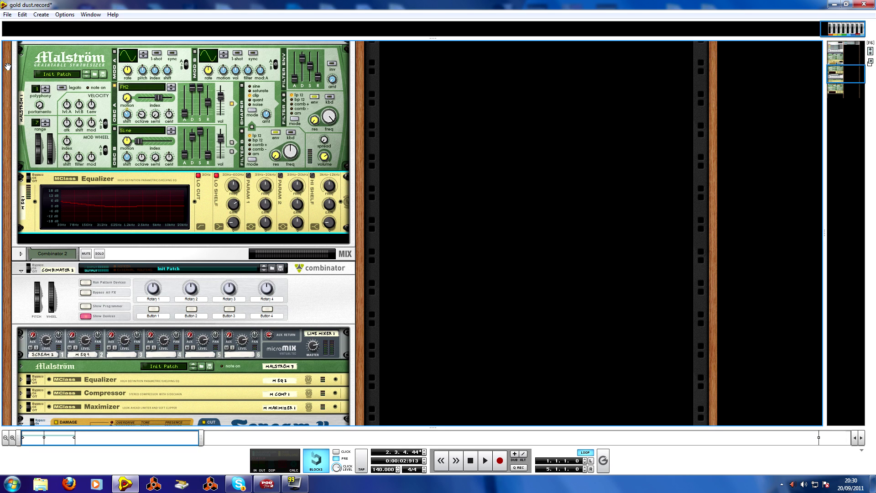
pyautogui.moveTo(20, 180); pyautogui.dragTo(124, 255)
pyautogui.scroll(-3, 182, 285)
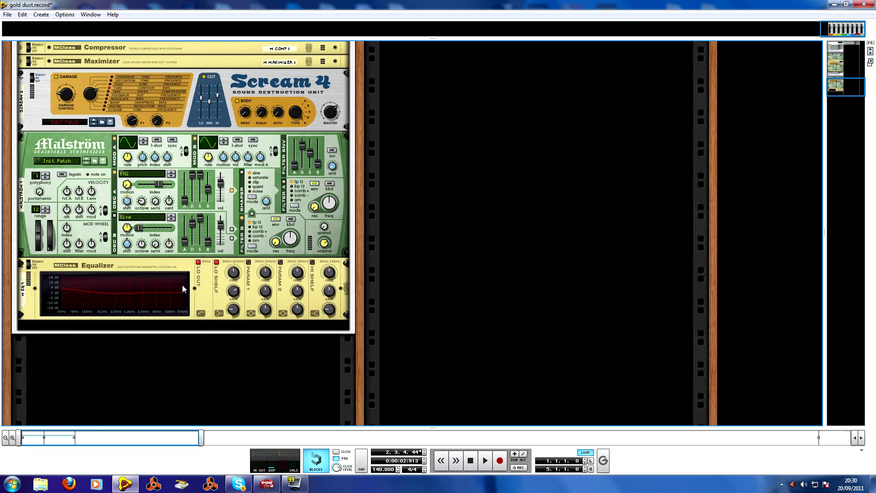
# Add an RV7000 Advanced Reverb below the new Combinator's line mixer and check its send and return cabling on the rack's rear.
pyautogui.scroll(6, 161, 255)
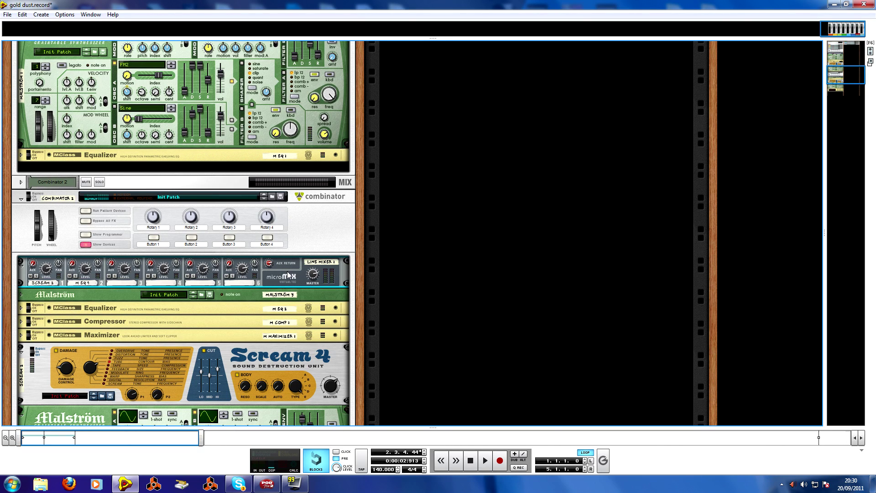
pyautogui.click(41, 14)
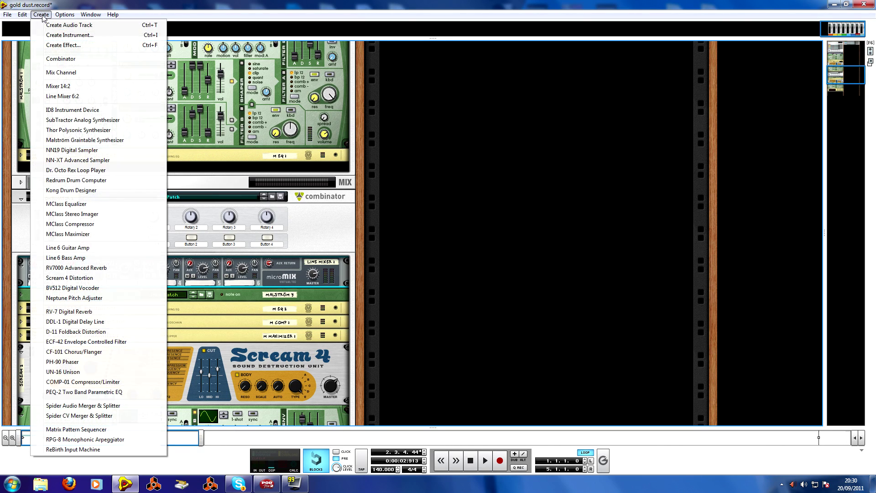
pyautogui.click(84, 269)
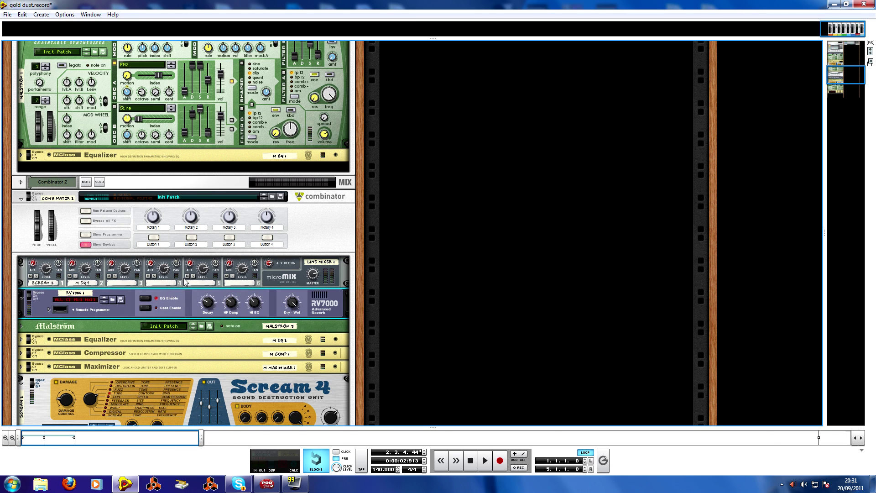
pyautogui.press('Tab')
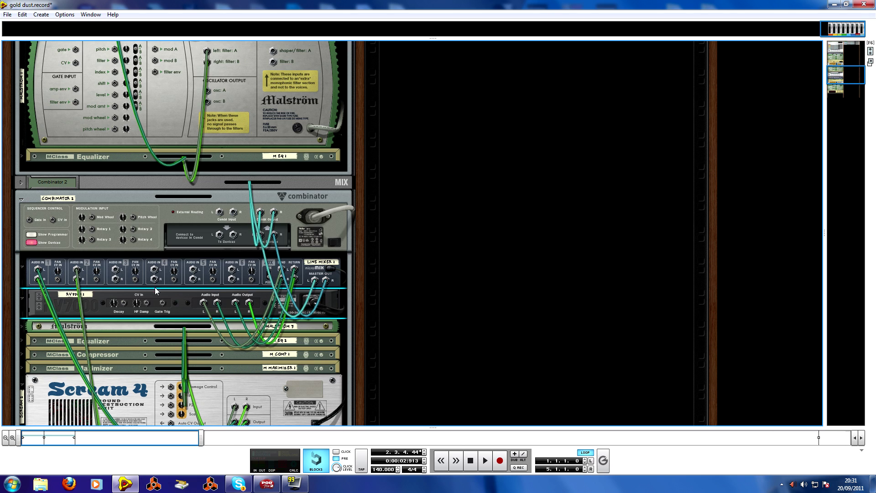
pyautogui.press('Tab')
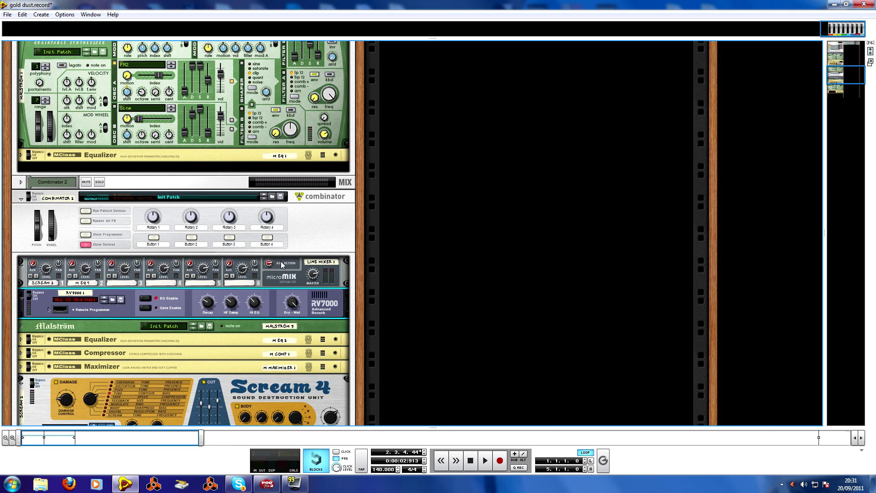
pyautogui.press('Tab')
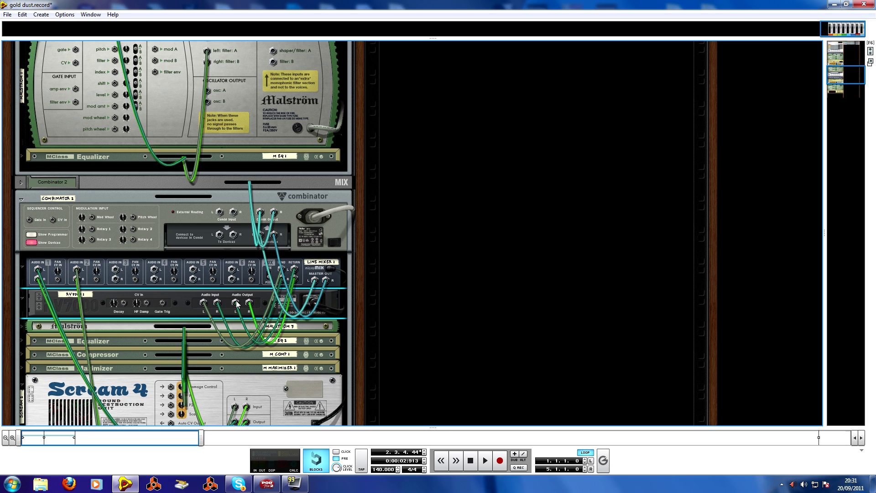
pyautogui.press('Tab')
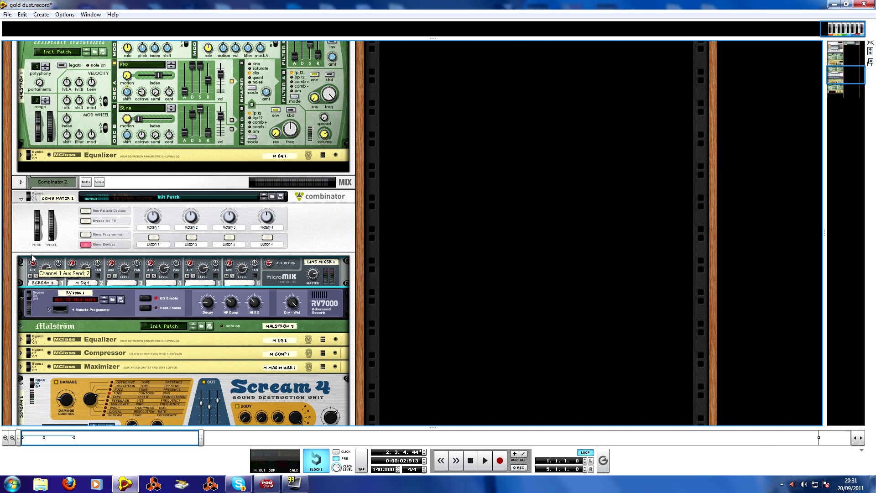
# Raise the aux sends of the line mixer's channels 1 and 2 to feed the RV7000 reverb.
pyautogui.moveTo(33, 264); pyautogui.dragTo(74, 259)
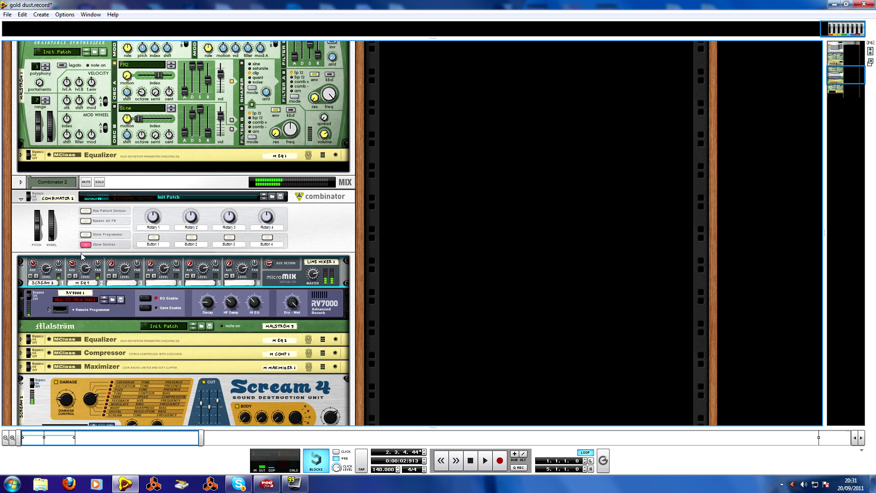
pyautogui.scroll(-5, 163, 233)
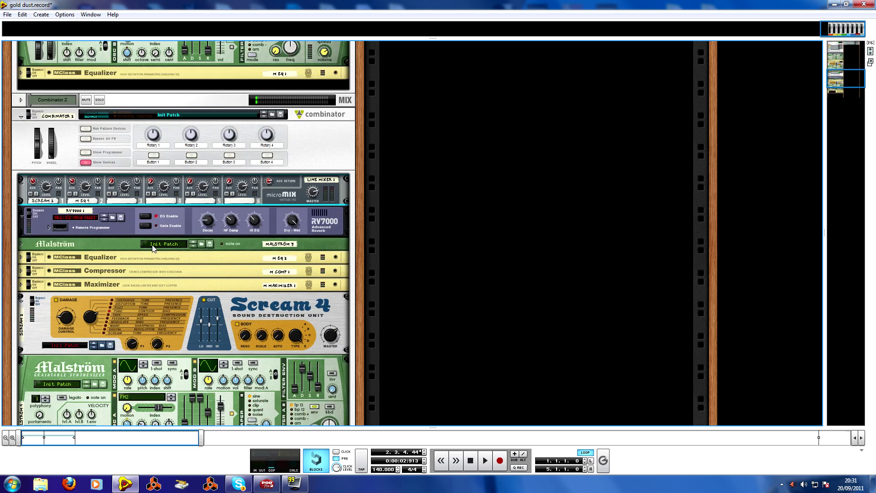
pyautogui.scroll(1, 162, 232)
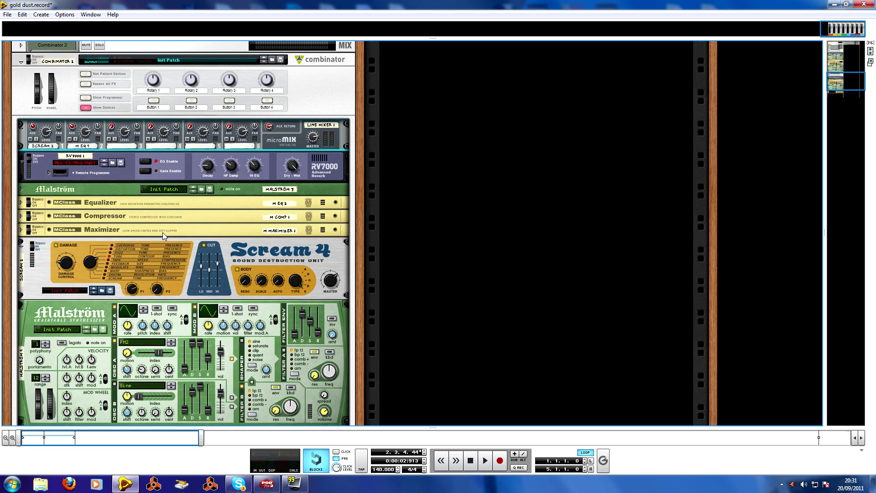